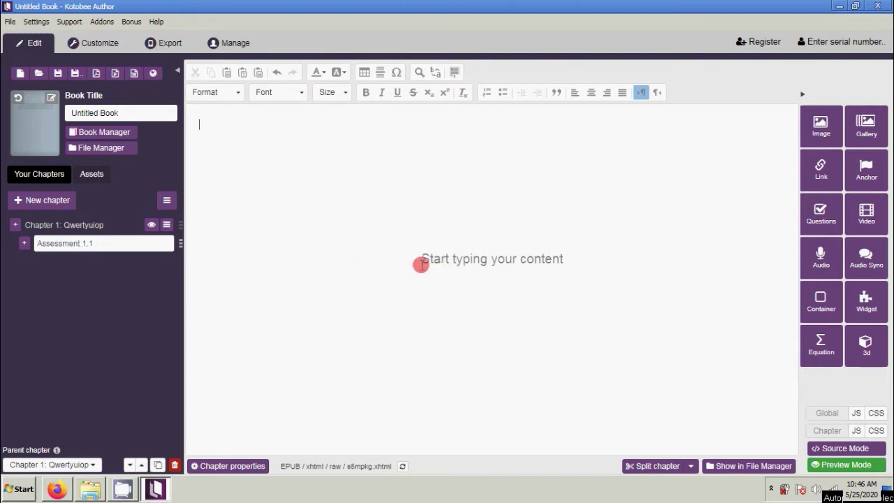
Open the empty Assessment 1.1 sub-chapter under Chapter 1 and start a Questions block
{"action": "left_click", "coordinate": [102, 243]}
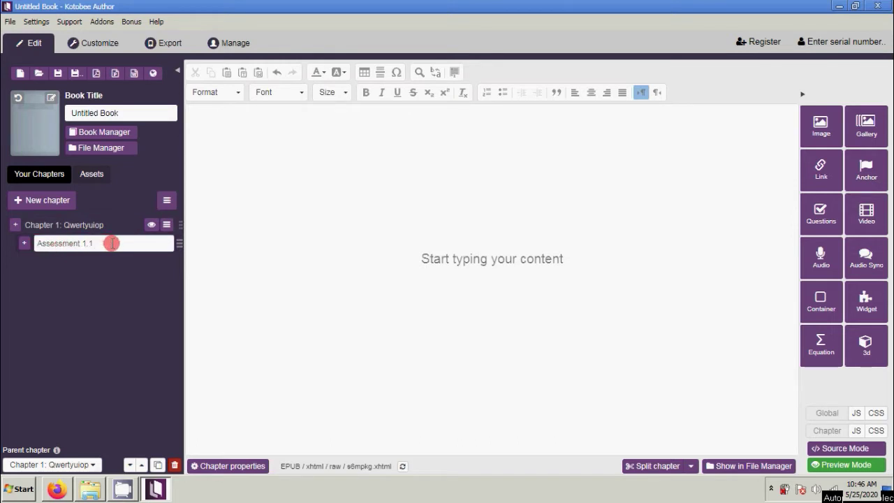
{"action": "left_click", "coordinate": [95, 225]}
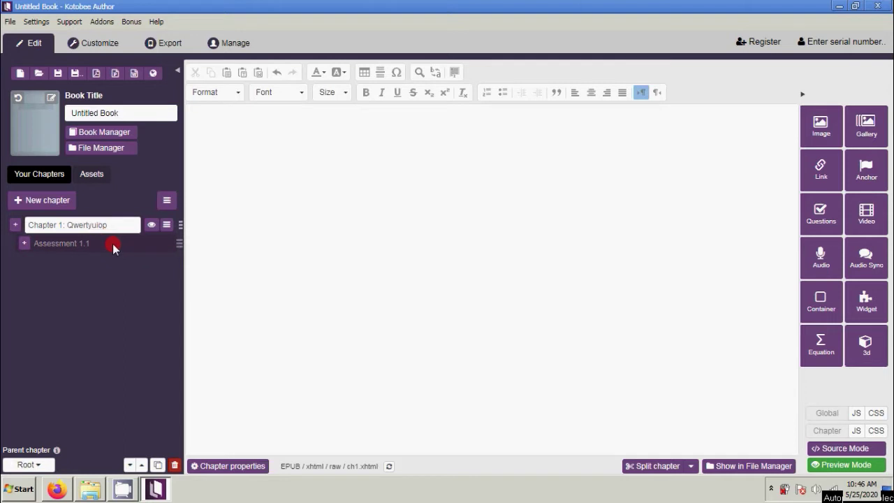
{"action": "left_click", "coordinate": [113, 244]}
{"action": "left_click", "coordinate": [362, 205]}
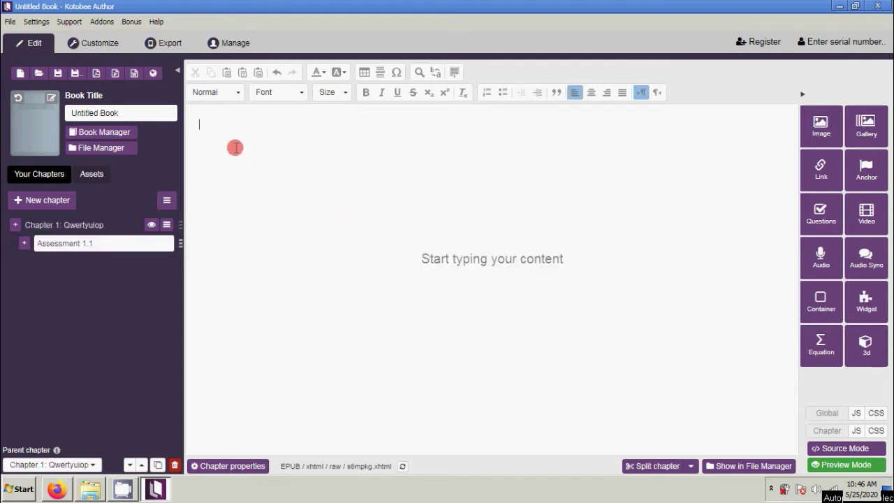
{"action": "left_click", "coordinate": [820, 219]}
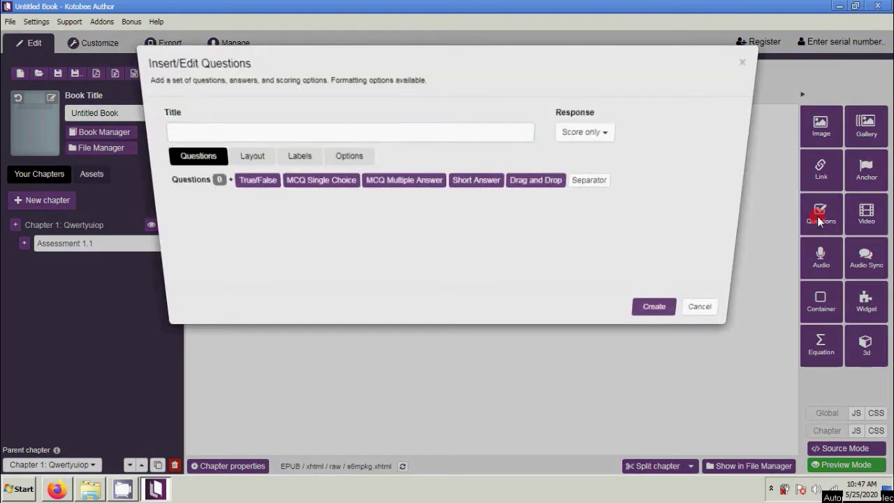
Title the question set 'Assessment 1.1' and keep the response type on Score only
{"action": "left_click", "coordinate": [494, 129]}
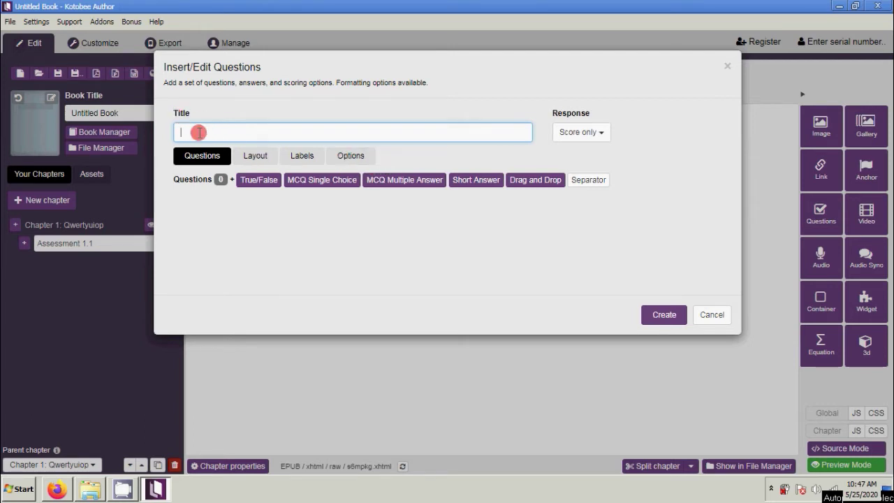
{"action": "type", "text": "Assessment 1.1"}
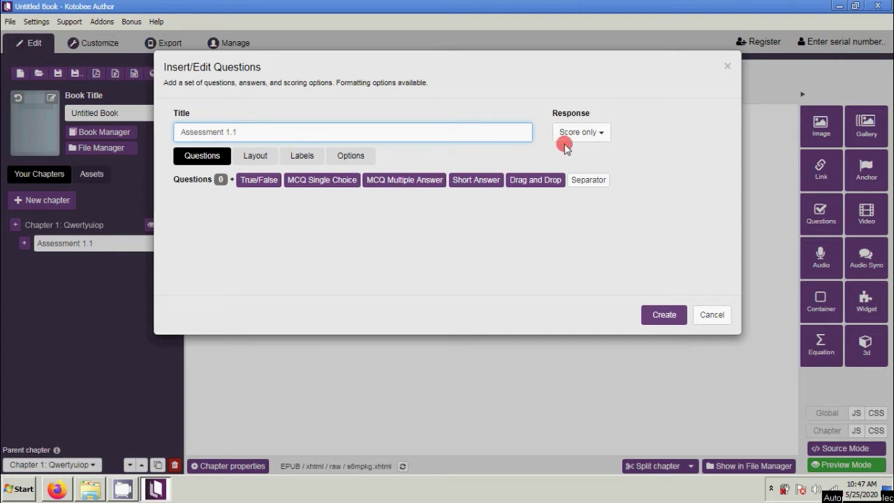
{"action": "left_click", "coordinate": [595, 132]}
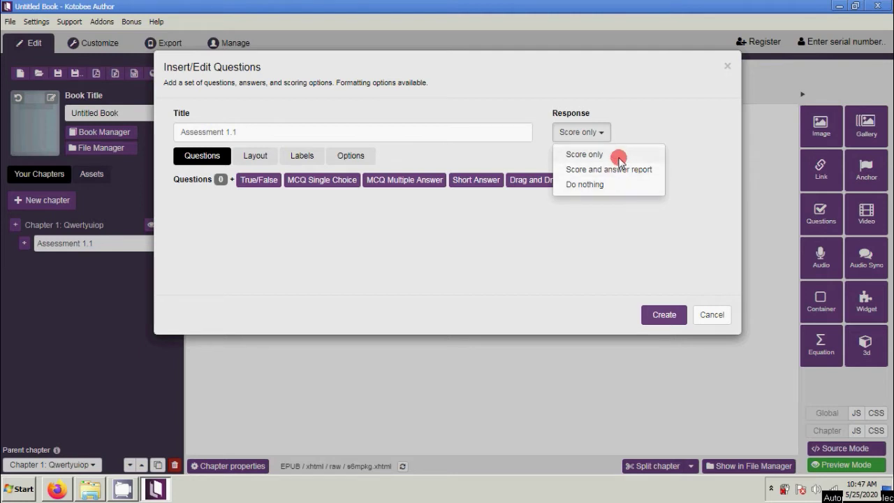
{"action": "left_click", "coordinate": [619, 157]}
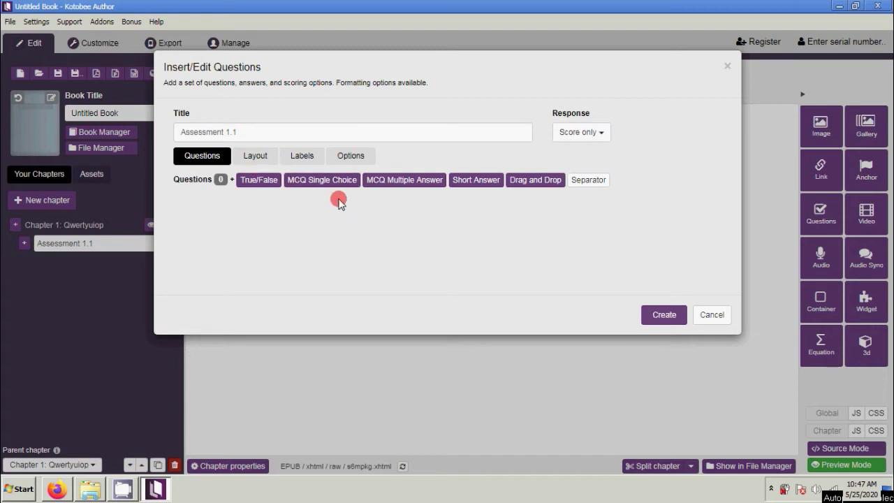
{"action": "left_click", "coordinate": [211, 159]}
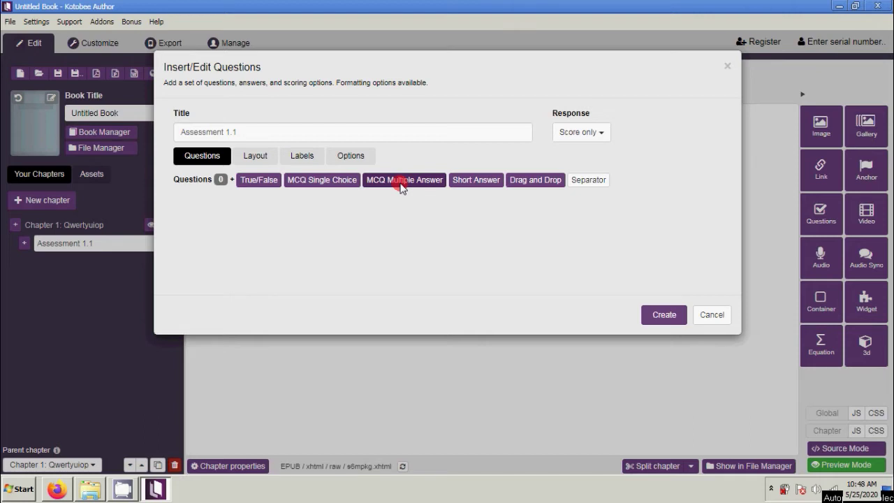
{"action": "left_click", "coordinate": [489, 183]}
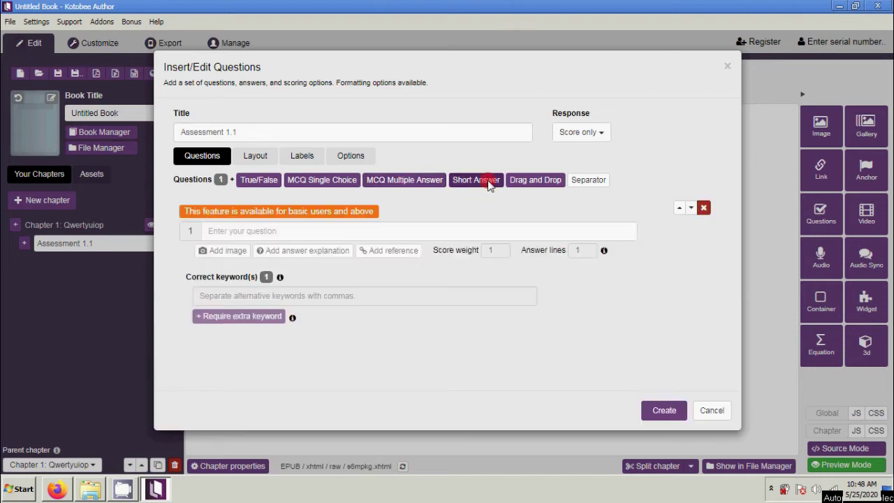
{"action": "left_click", "coordinate": [526, 180]}
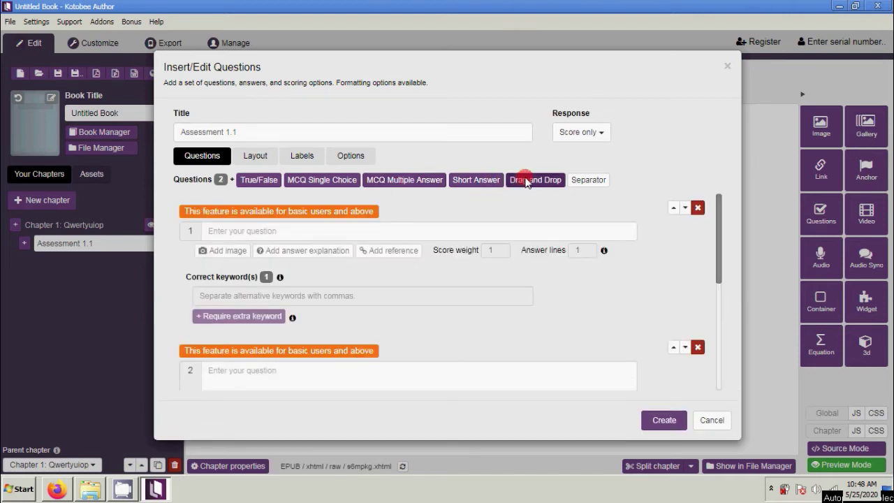
{"action": "left_click", "coordinate": [478, 183]}
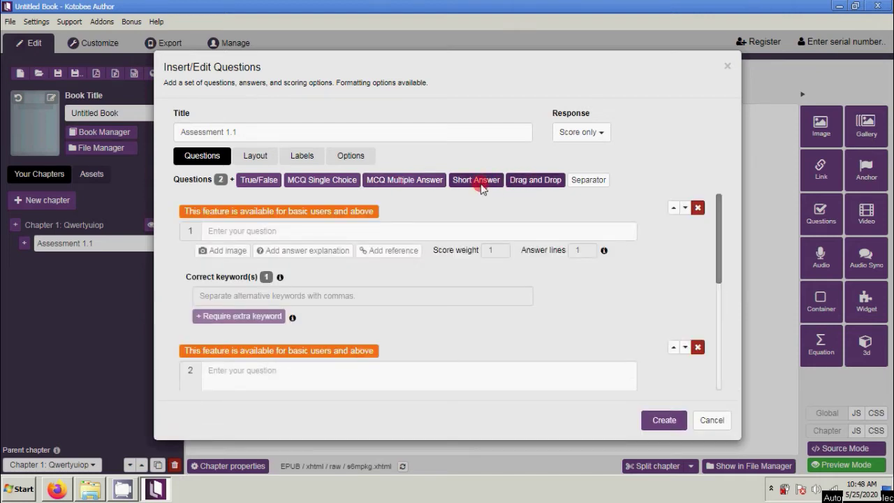
{"action": "left_click", "coordinate": [534, 183]}
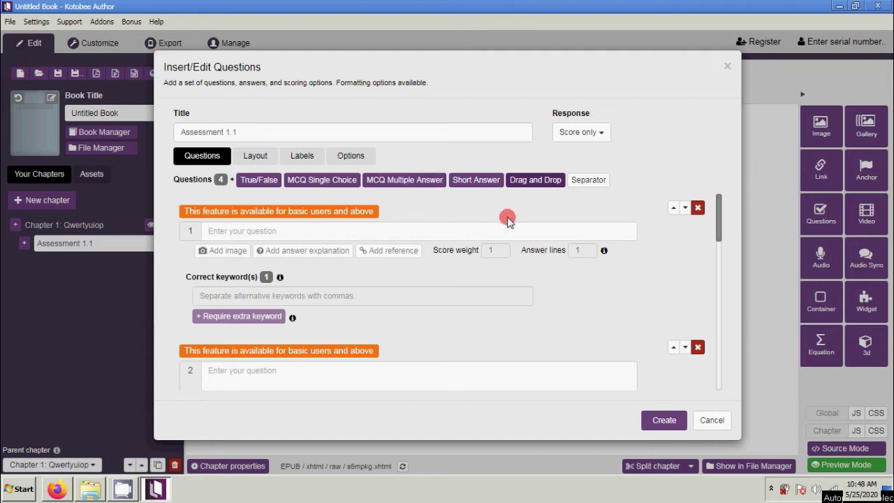
{"action": "left_click", "coordinate": [258, 181]}
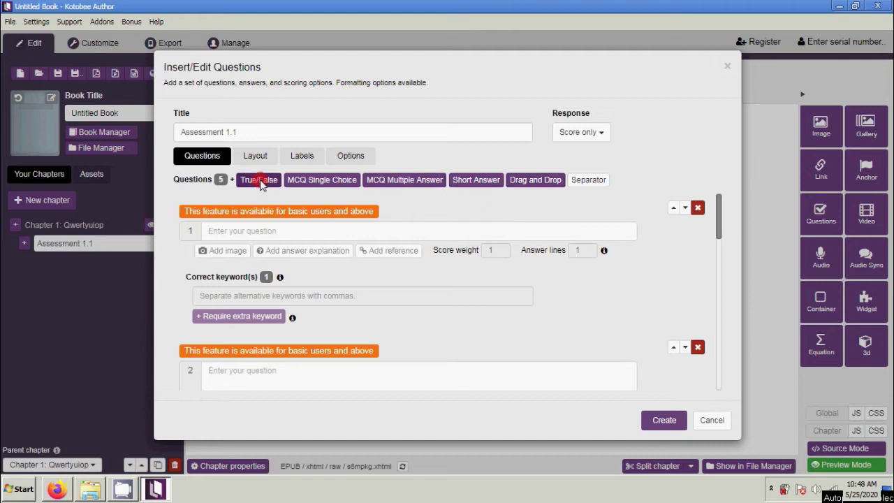
{"action": "left_click", "coordinate": [260, 181]}
{"action": "left_click", "coordinate": [308, 180]}
{"action": "left_click", "coordinate": [421, 181]}
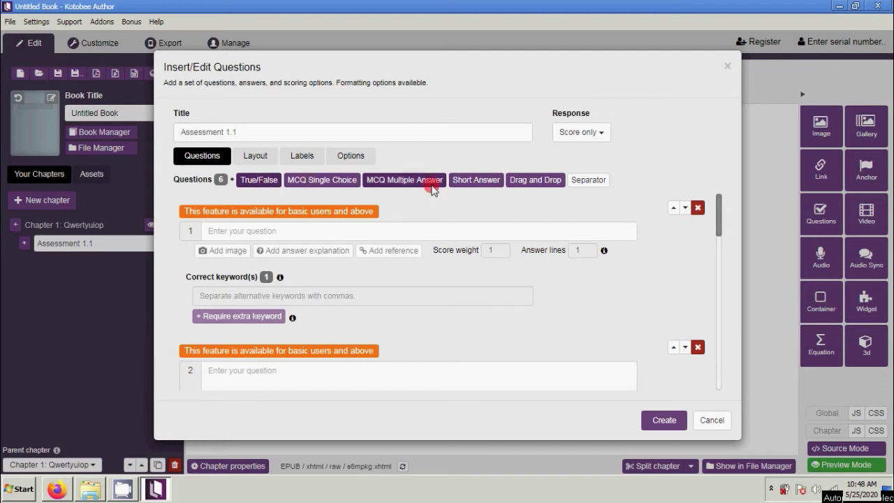
{"action": "left_click", "coordinate": [697, 208]}
{"action": "left_click", "coordinate": [697, 209]}
{"action": "left_click", "coordinate": [698, 208]}
{"action": "left_click", "coordinate": [698, 208]}
{"action": "left_click", "coordinate": [698, 208]}
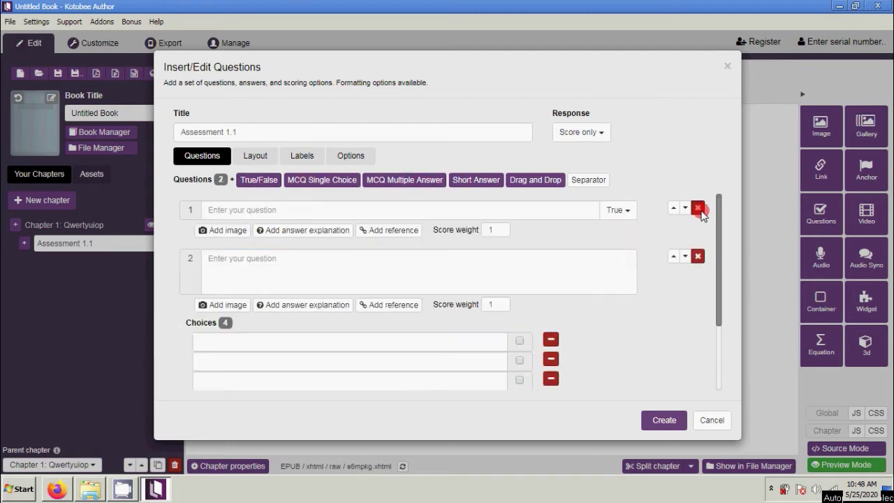
{"action": "left_click", "coordinate": [697, 208]}
{"action": "left_click", "coordinate": [698, 208]}
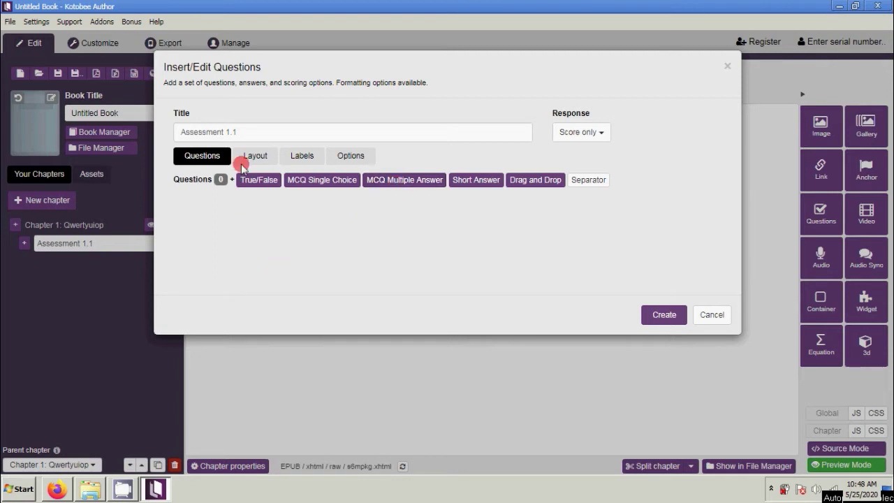
Add a first True/False question to the set
{"action": "left_click", "coordinate": [271, 135]}
{"action": "left_click", "coordinate": [284, 254]}
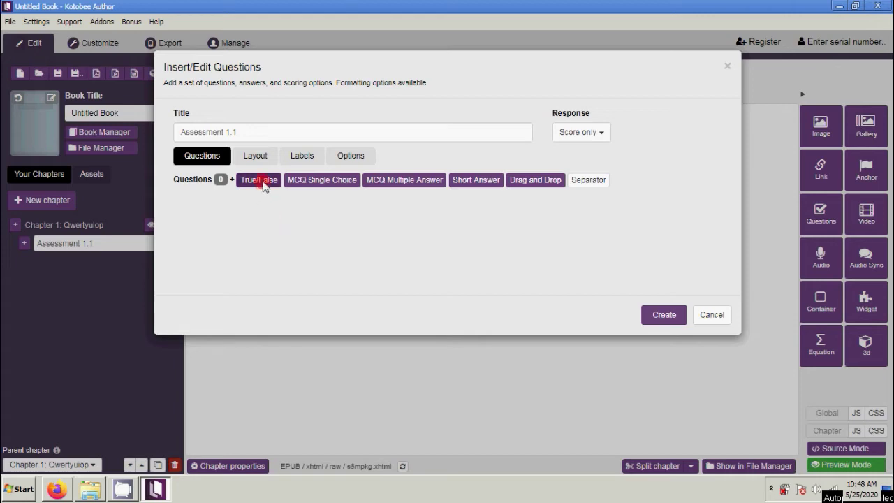
{"action": "left_click", "coordinate": [265, 132]}
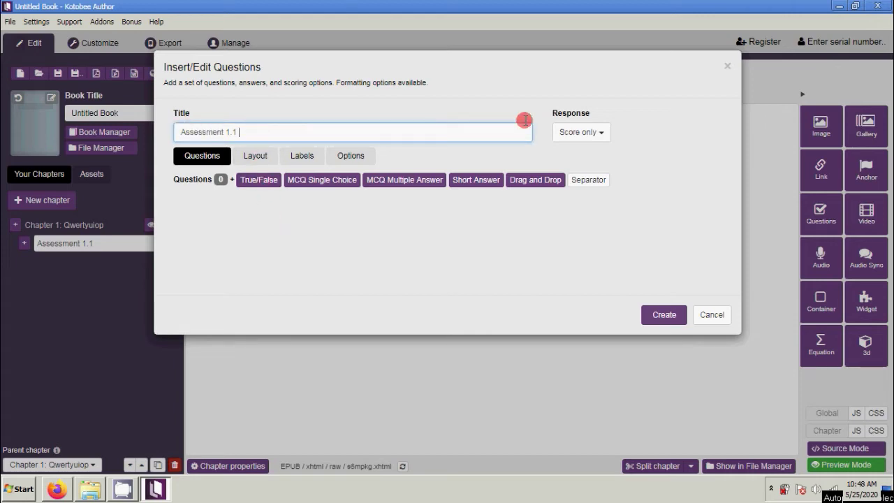
{"action": "left_click", "coordinate": [267, 183]}
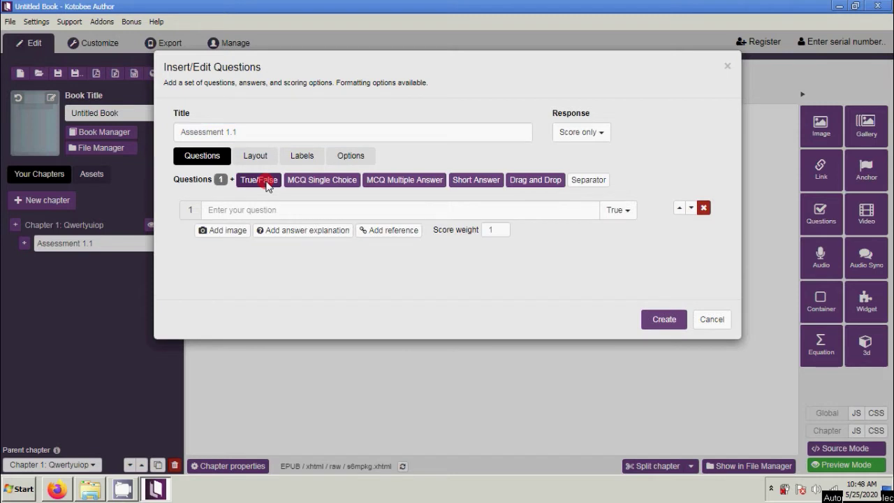
Extend the set title to 'Assessment 1.1 TRUE or FALSE'
{"action": "left_click", "coordinate": [262, 134]}
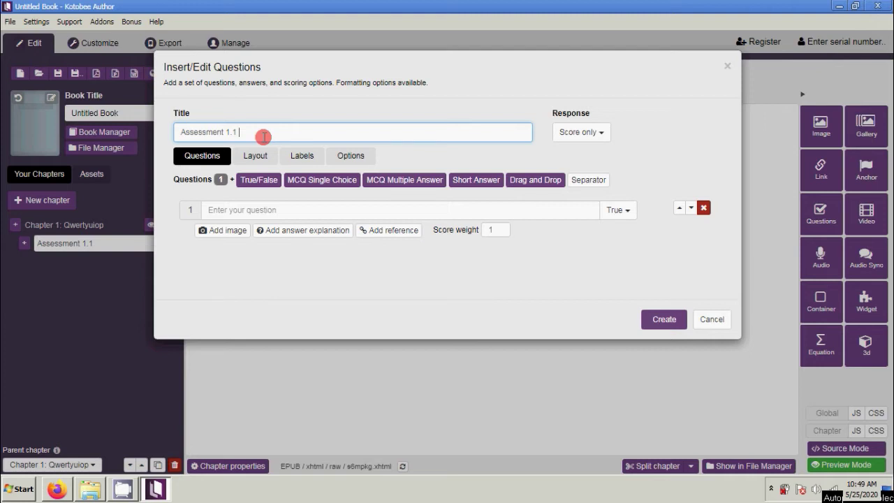
{"action": "type", "text": "TR"}
{"action": "type", "text": "UE - "}
{"action": "type", "text": "r FALSE"}
{"action": "left_click", "coordinate": [114, 244]}
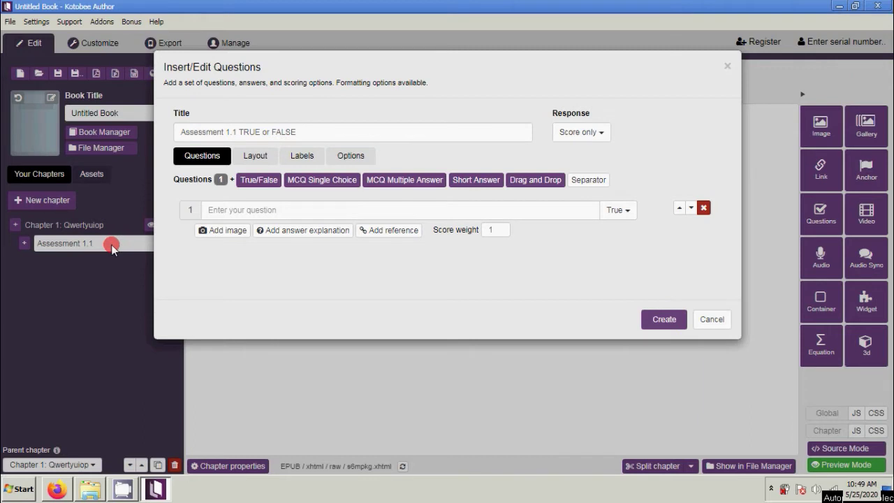
{"action": "left_click", "coordinate": [286, 210]}
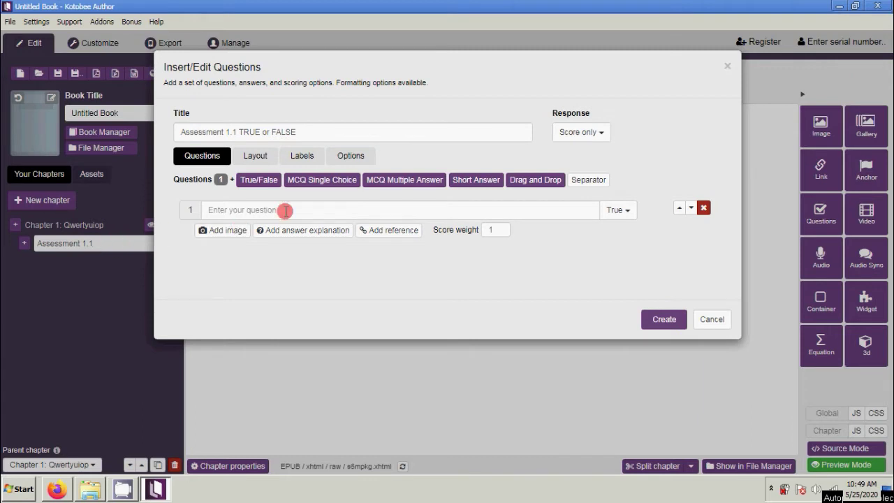
{"action": "left_click", "coordinate": [242, 208]}
{"action": "left_click", "coordinate": [238, 275]}
{"action": "left_click", "coordinate": [240, 209]}
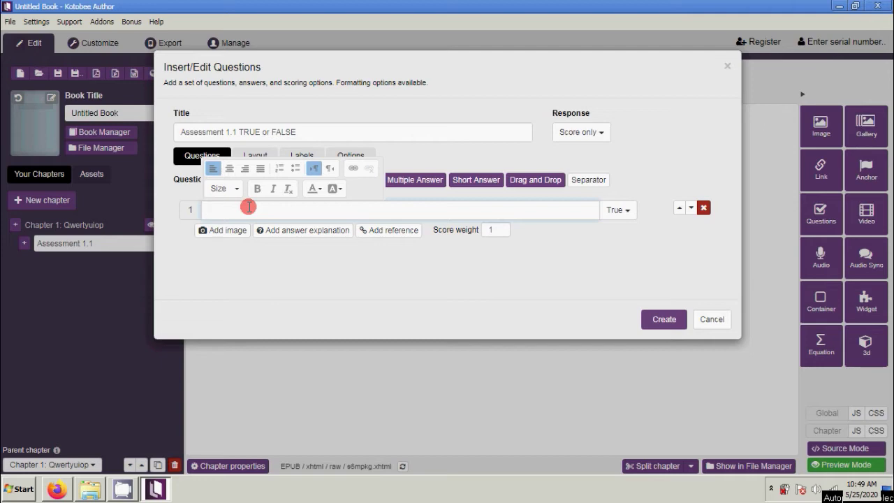
Give question 1 the text 'QWERTY????', answer True, score weight 1
{"action": "type", "text": "QWERTY????"}
{"action": "left_click", "coordinate": [626, 213]}
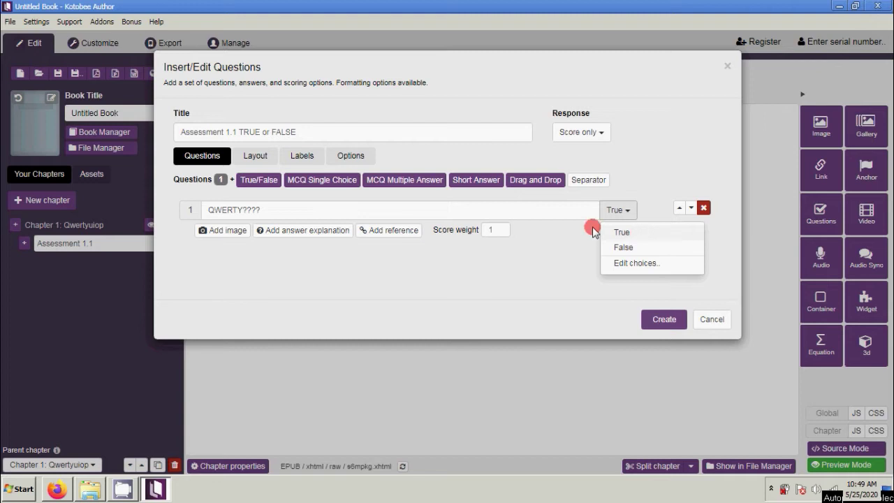
{"action": "left_click", "coordinate": [632, 234]}
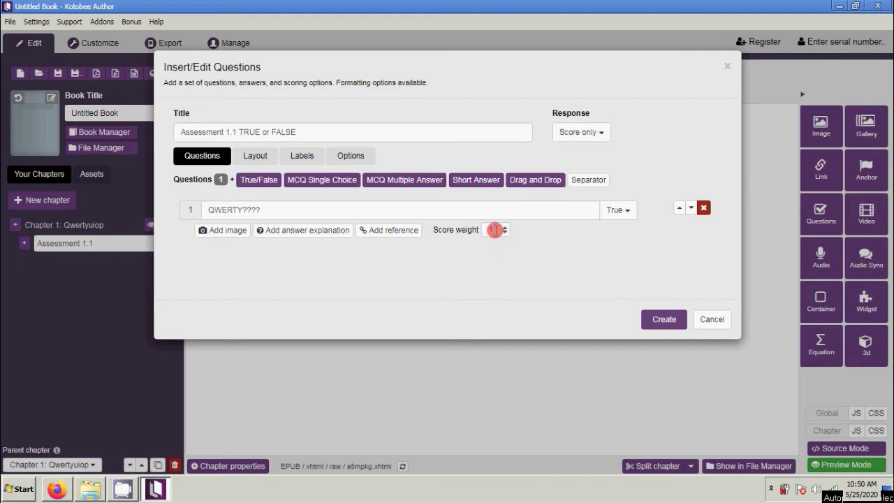
{"action": "left_click_drag", "start_coordinate": [498, 230], "coordinate": [489, 230]}
{"action": "left_click", "coordinate": [479, 256]}
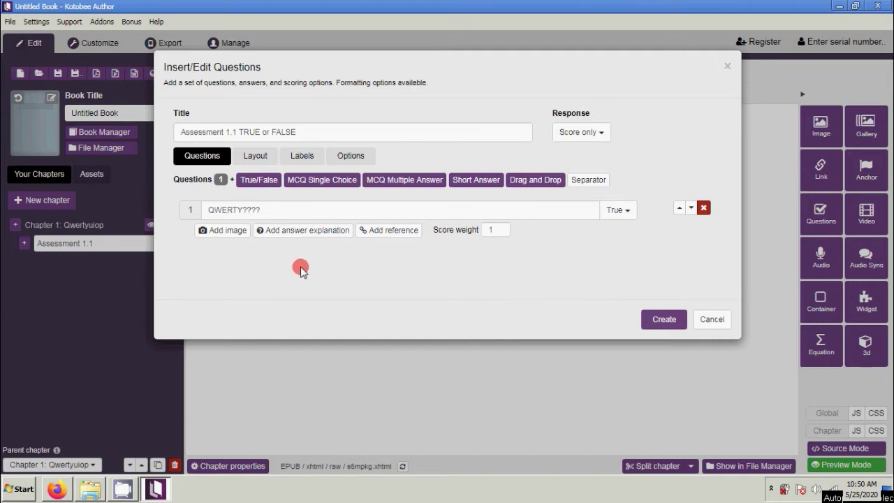
Add a second True/False question with False as the correct answer
{"action": "left_click", "coordinate": [259, 179]}
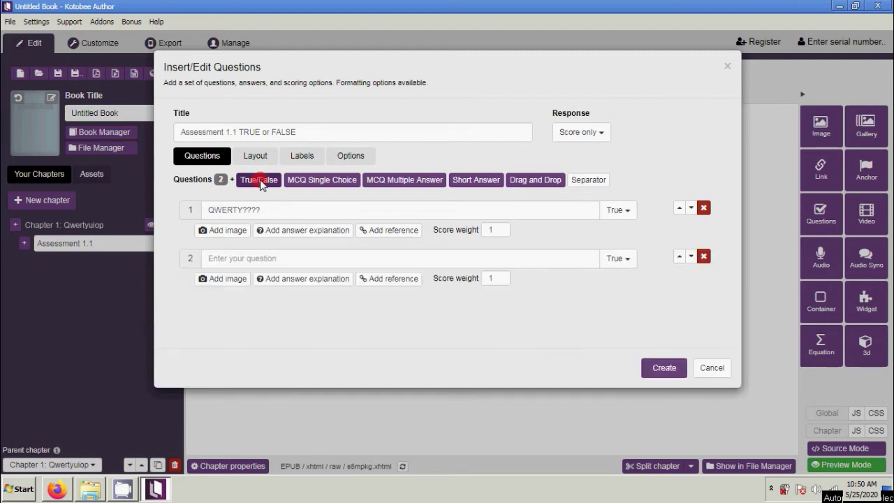
{"action": "left_click", "coordinate": [257, 257]}
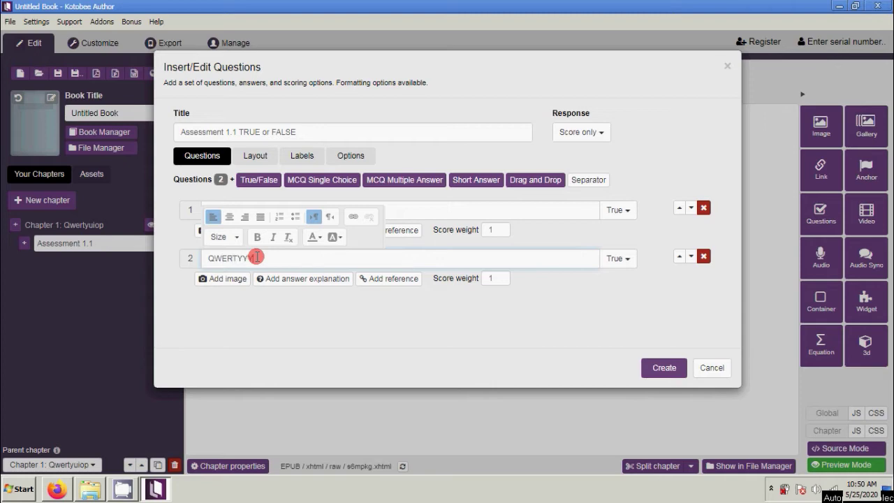
{"action": "left_click", "coordinate": [623, 257]}
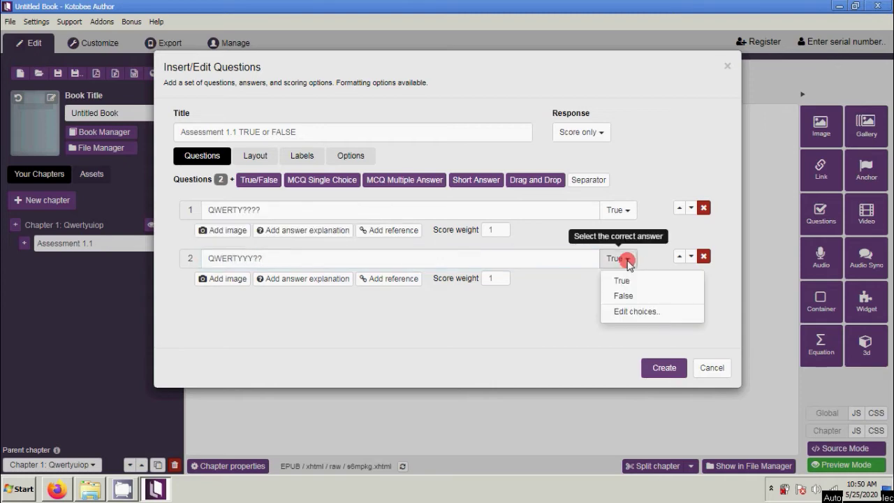
{"action": "left_click", "coordinate": [624, 296]}
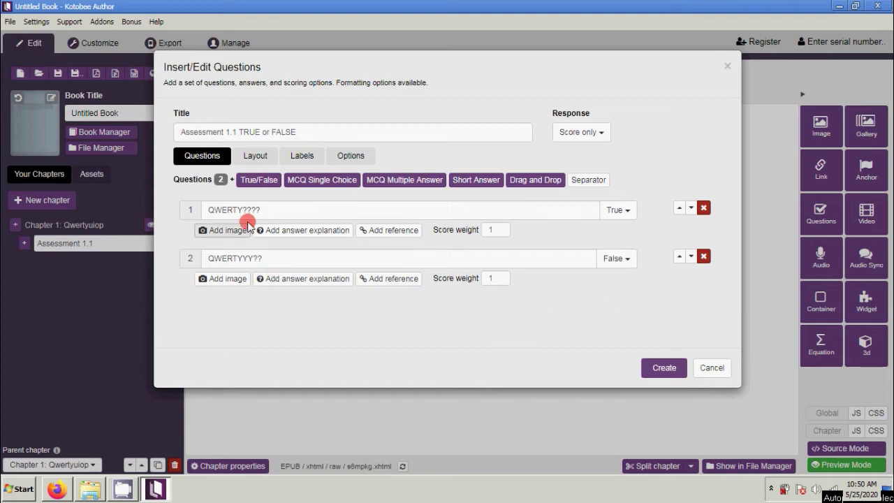
Add a third True/False question with False as the correct answer
{"action": "left_click", "coordinate": [266, 183]}
{"action": "left_click", "coordinate": [256, 308]}
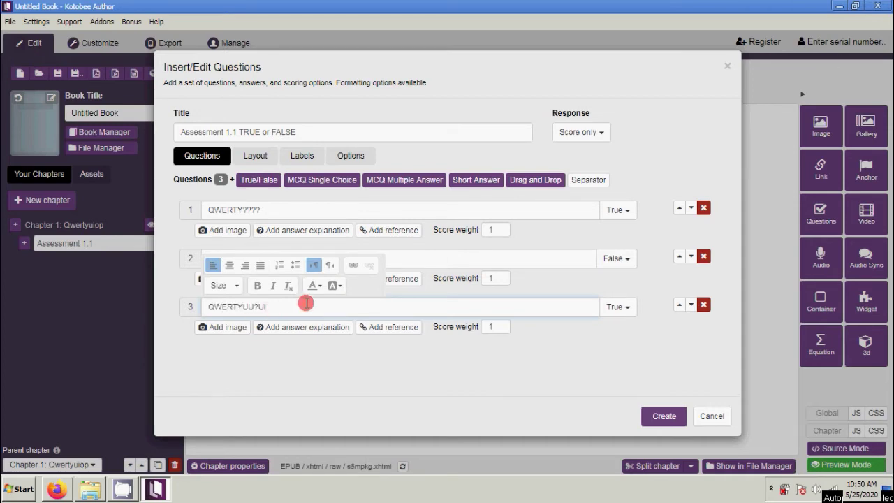
{"action": "left_click", "coordinate": [620, 314]}
{"action": "left_click", "coordinate": [639, 344]}
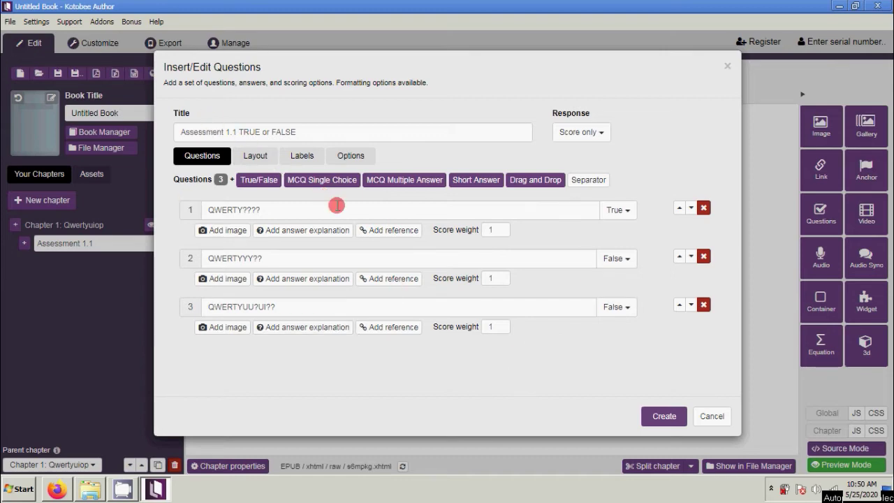
{"action": "left_click", "coordinate": [352, 156]}
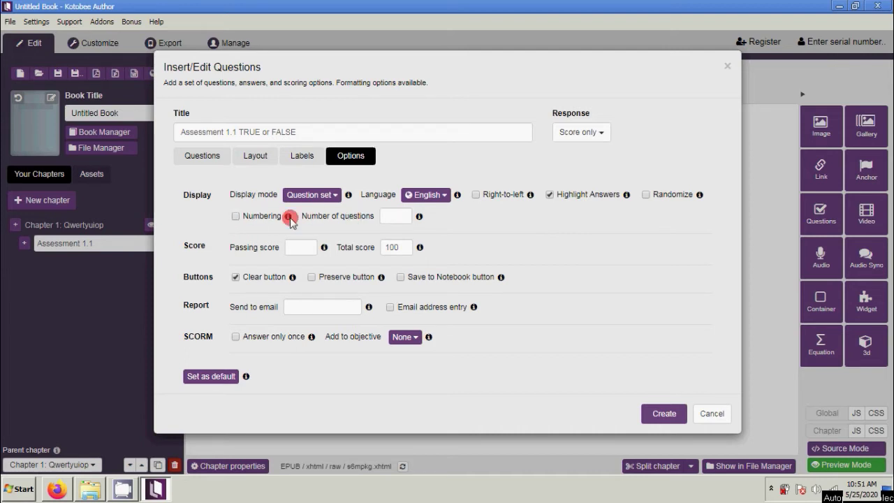
Turn on question numbering and set the passing score to 2
{"action": "mouse_move", "coordinate": [289, 218]}
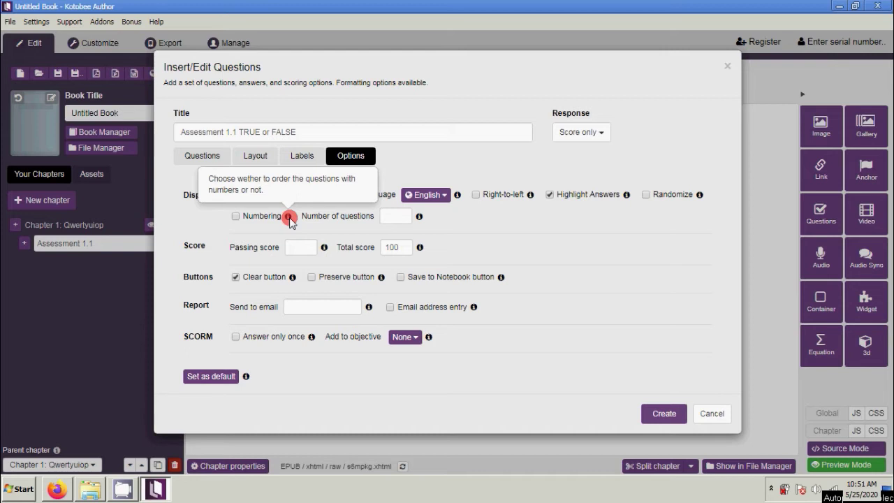
{"action": "left_click", "coordinate": [235, 216]}
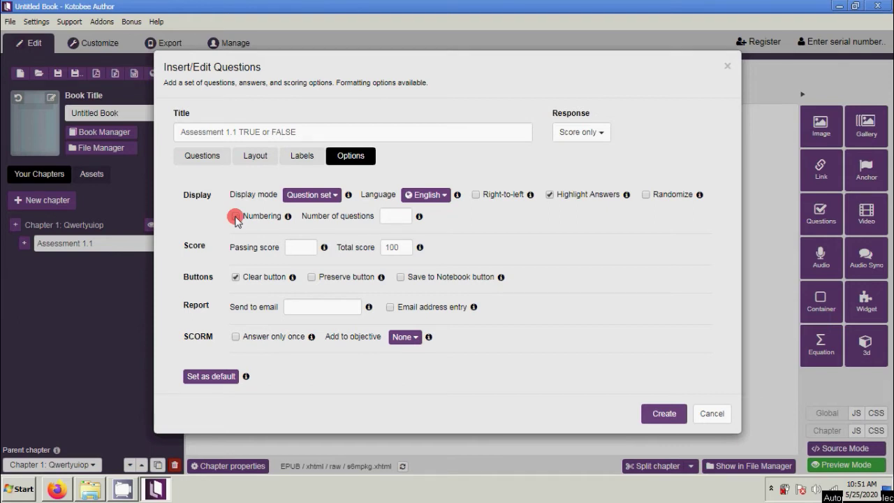
{"action": "left_click", "coordinate": [235, 216]}
{"action": "left_click", "coordinate": [393, 217]}
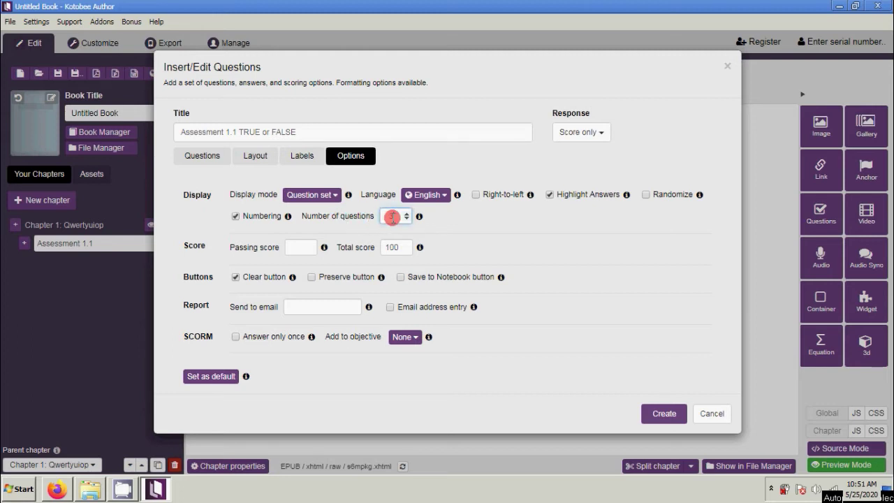
{"action": "left_click", "coordinate": [302, 249]}
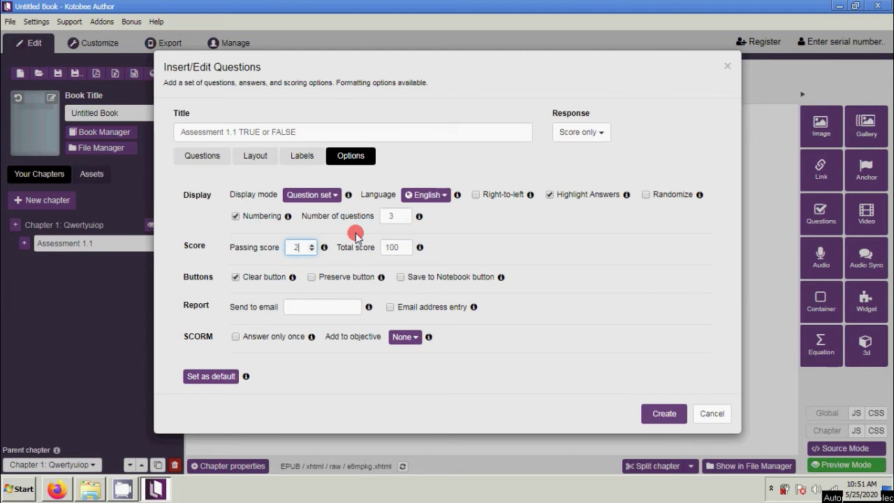
{"action": "type", "text": "2"}
Set the total score to 3 and the number of questions to 3
{"action": "left_click", "coordinate": [405, 250]}
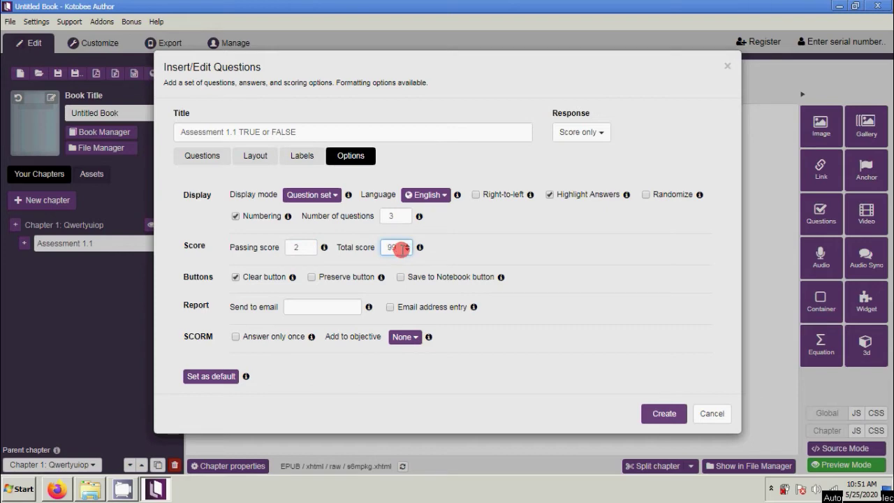
{"action": "double_click", "coordinate": [391, 251]}
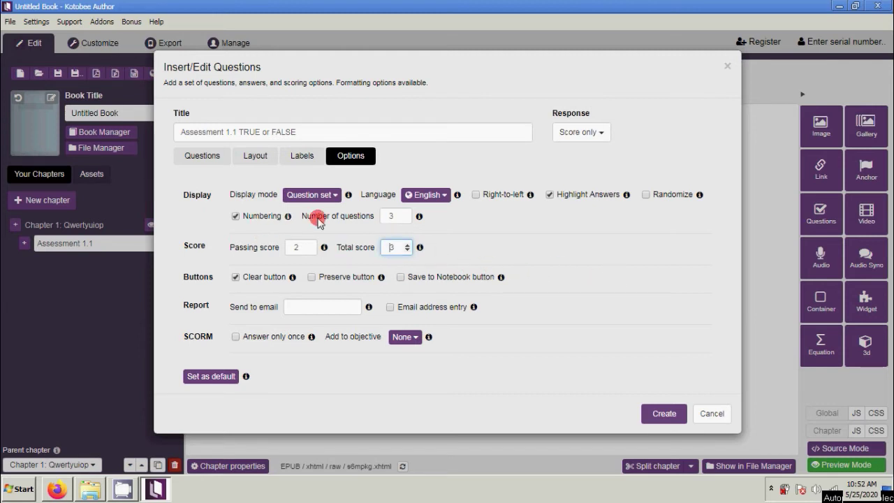
{"action": "double_click", "coordinate": [394, 217]}
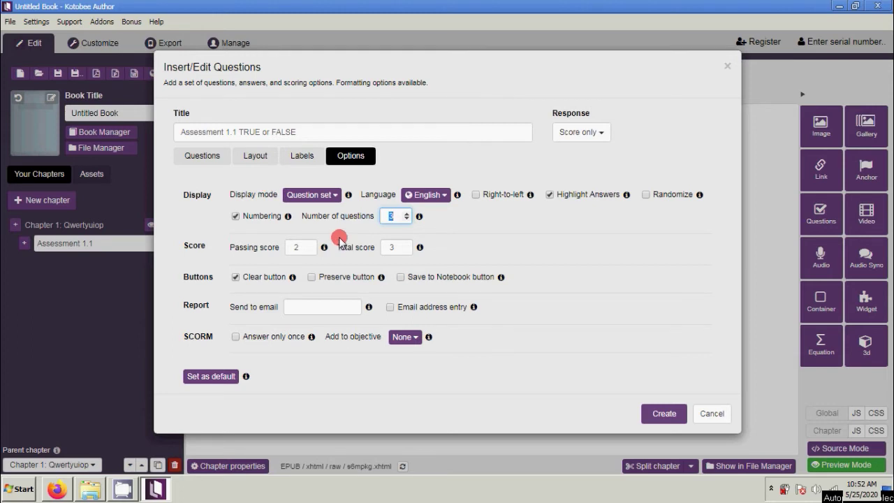
{"action": "left_click", "coordinate": [389, 252]}
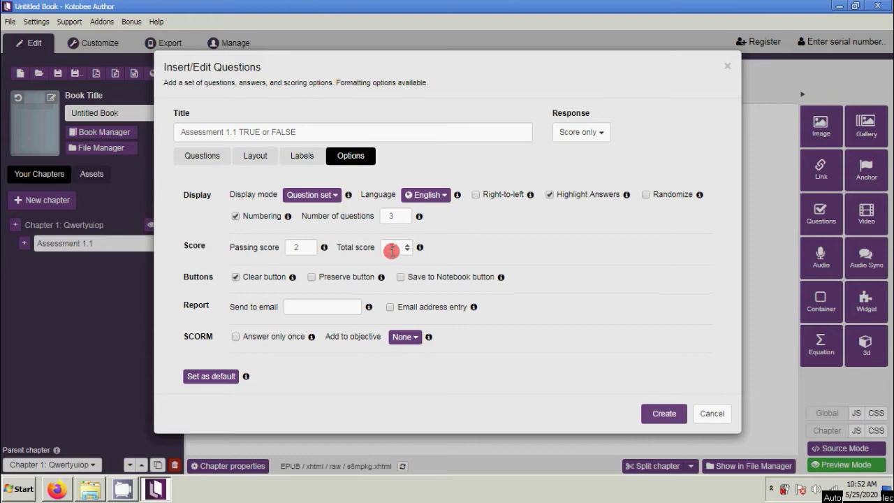
{"action": "left_click", "coordinate": [204, 156]}
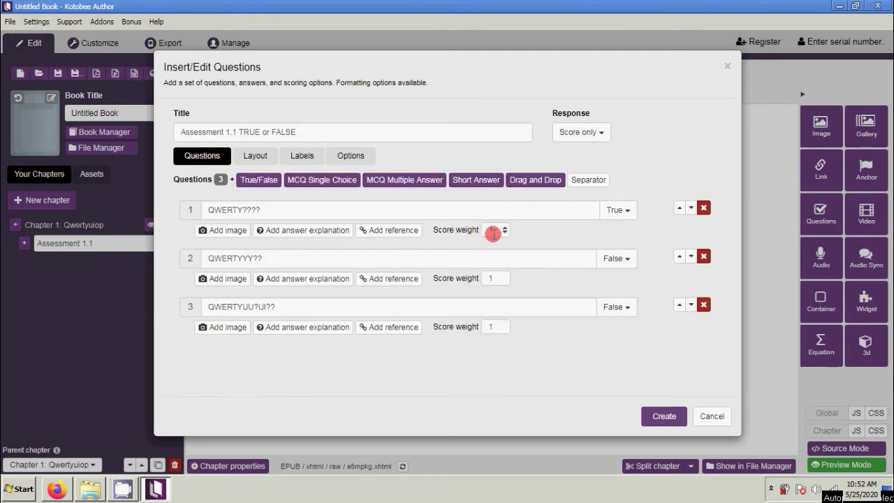
{"action": "left_click", "coordinate": [353, 156]}
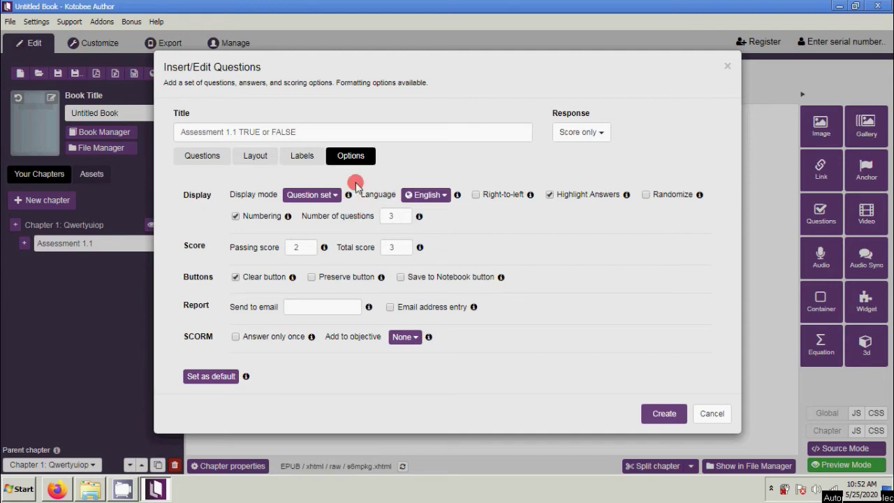
{"action": "left_click", "coordinate": [212, 159]}
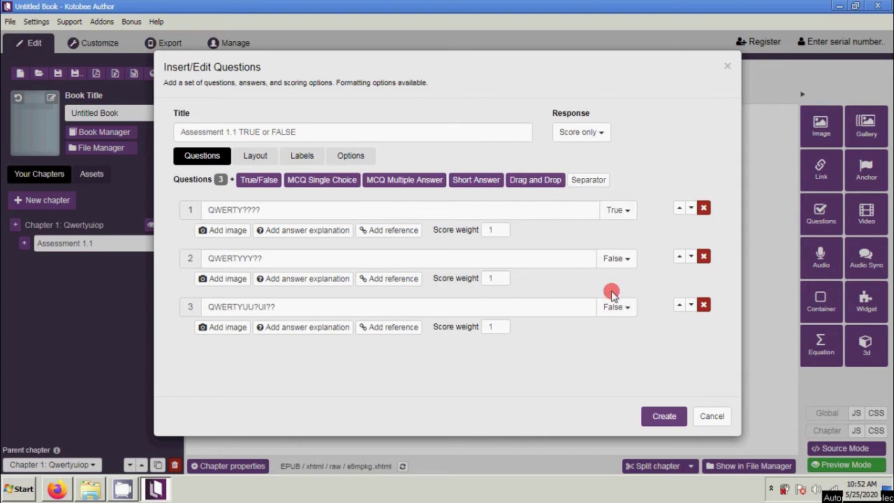
Insert the TRUE or FALSE quiz into the page, then reopen and reapply it unchanged
{"action": "left_click", "coordinate": [659, 418]}
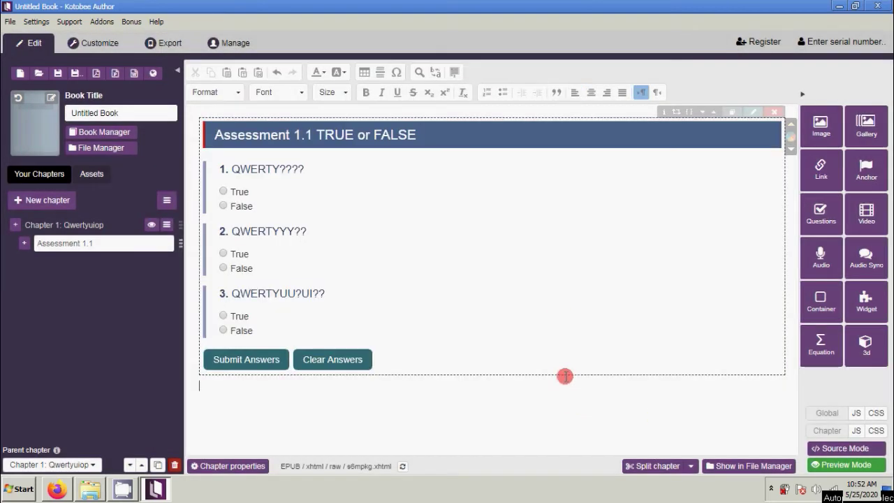
{"action": "left_click", "coordinate": [609, 277]}
{"action": "left_click", "coordinate": [525, 401]}
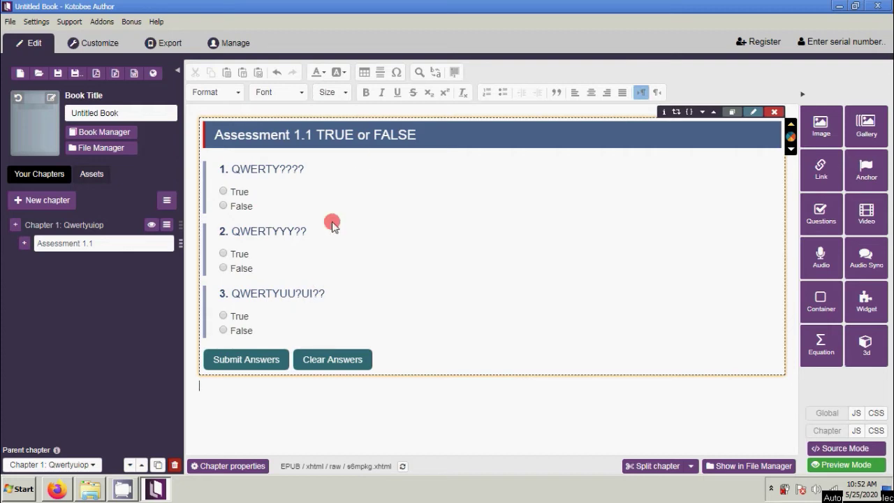
{"action": "left_click", "coordinate": [751, 112]}
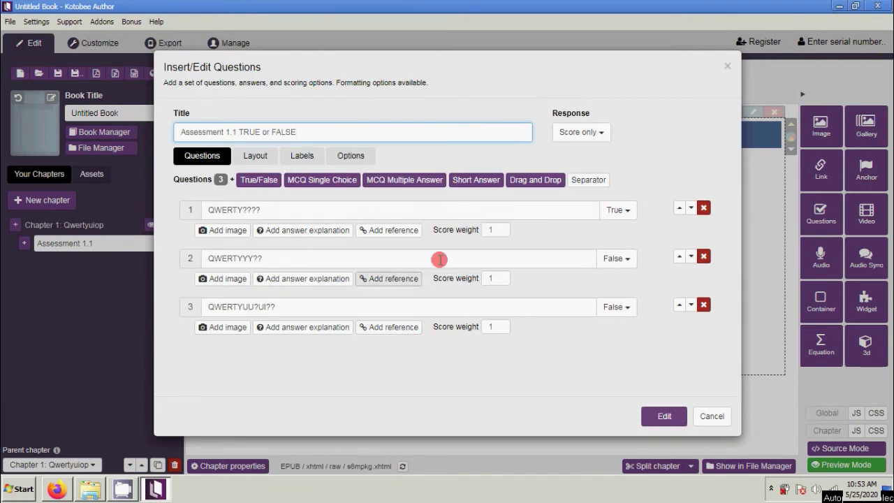
{"action": "left_click", "coordinate": [328, 211]}
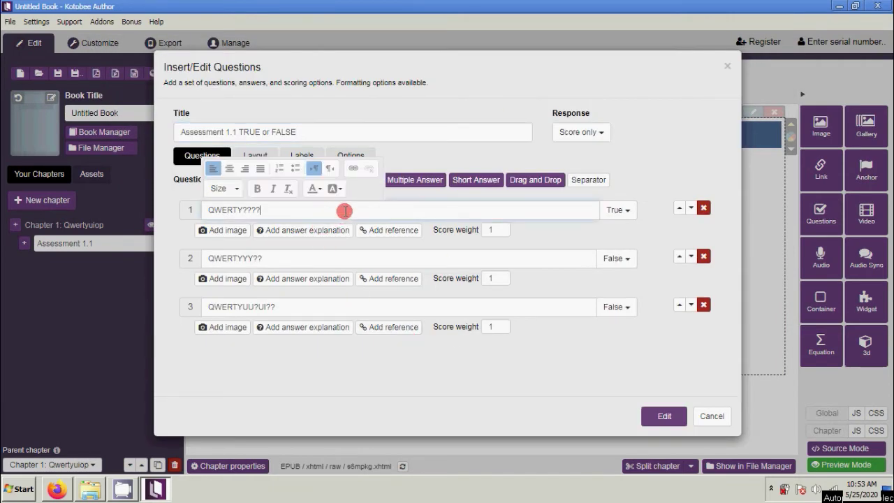
{"action": "left_click", "coordinate": [460, 151]}
{"action": "left_click", "coordinate": [664, 416]}
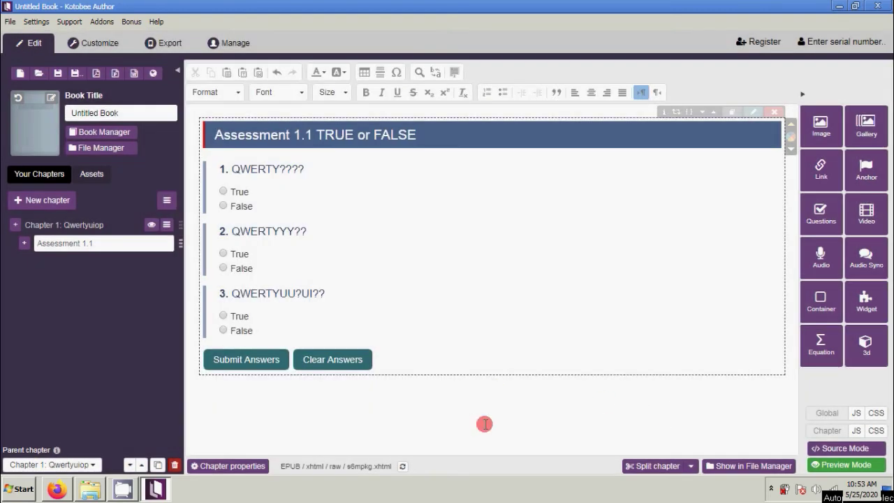
Preview the chapter, answer True to all three questions, and dismiss the Fail result
{"action": "left_click", "coordinate": [838, 466]}
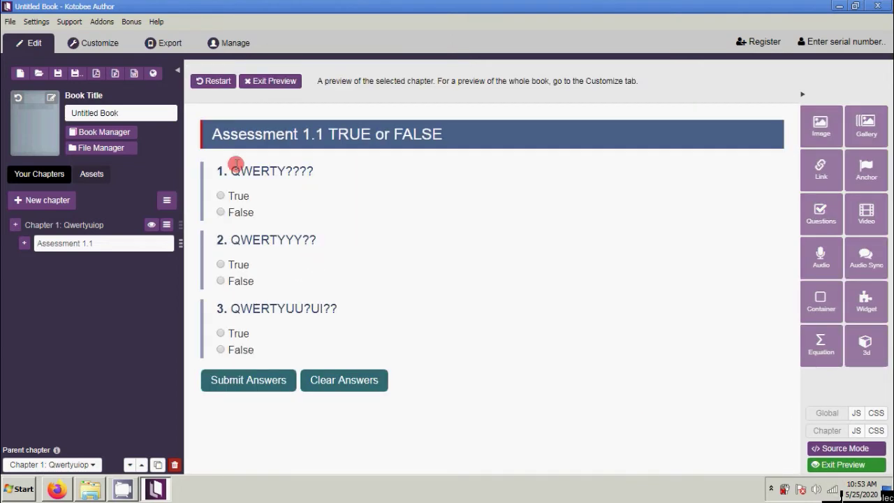
{"action": "left_click", "coordinate": [221, 197]}
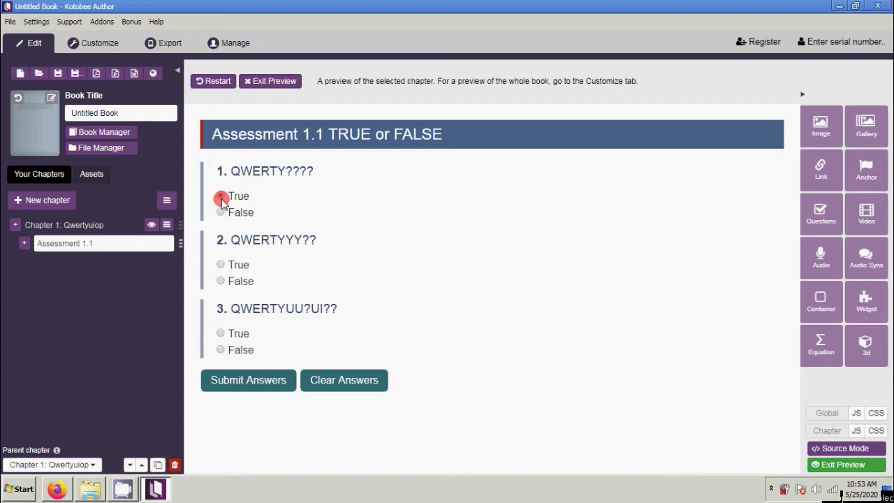
{"action": "left_click", "coordinate": [221, 265]}
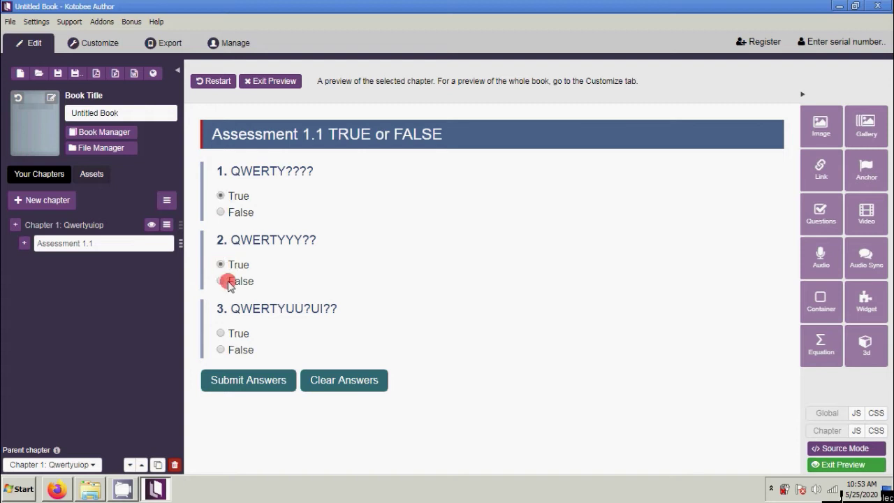
{"action": "left_click", "coordinate": [221, 337]}
{"action": "left_click", "coordinate": [273, 381]}
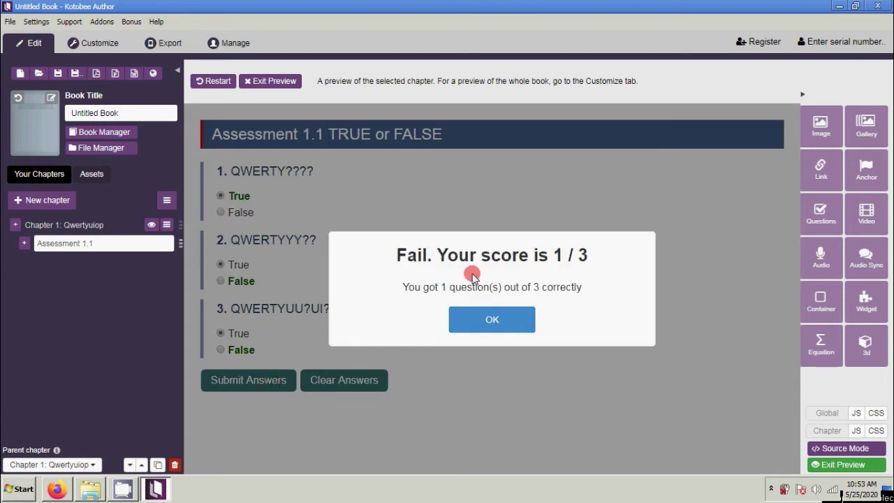
{"action": "mouse_move", "coordinate": [438, 255]}
{"action": "left_mouse_down"}
{"action": "mouse_move", "coordinate": [494, 256]}
{"action": "mouse_move", "coordinate": [411, 258]}
{"action": "mouse_move", "coordinate": [433, 258]}
{"action": "left_mouse_up"}
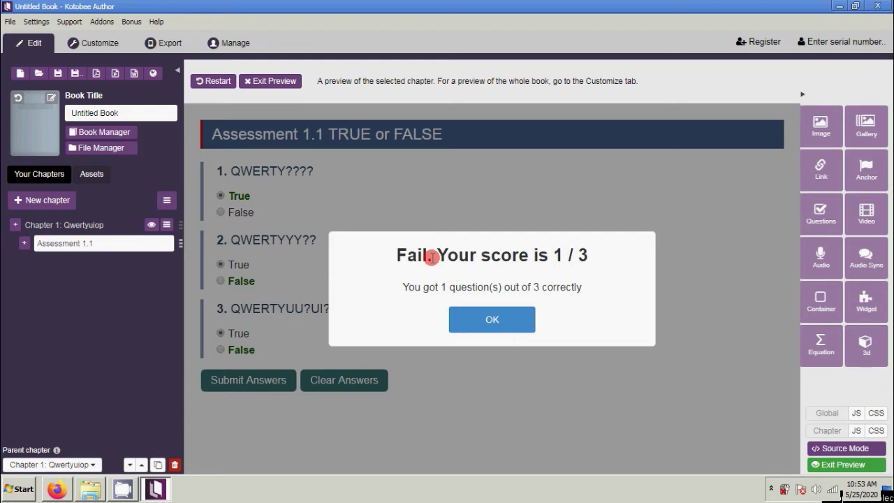
{"action": "left_click_drag", "start_coordinate": [559, 253], "coordinate": [539, 256]}
{"action": "left_click", "coordinate": [563, 255]}
{"action": "left_click_drag", "start_coordinate": [435, 288], "coordinate": [492, 283]}
{"action": "left_click", "coordinate": [548, 302]}
{"action": "left_click", "coordinate": [494, 320]}
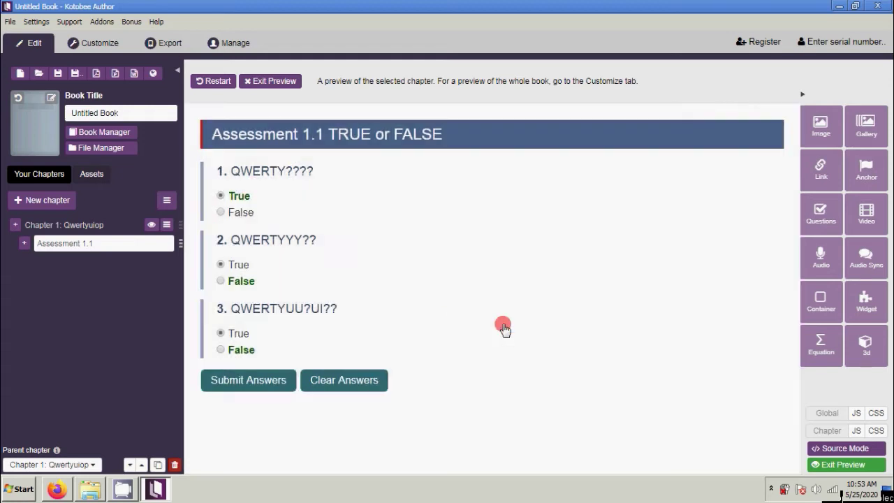
{"action": "left_click", "coordinate": [347, 386]}
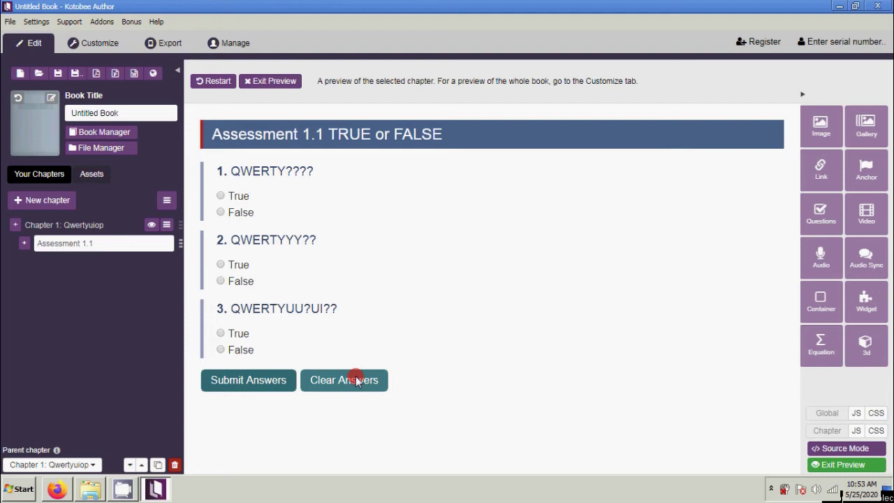
Retake the quiz with True, False, True to score Pass 2 / 3, then exit preview
{"action": "left_click", "coordinate": [221, 196]}
{"action": "left_click", "coordinate": [221, 281]}
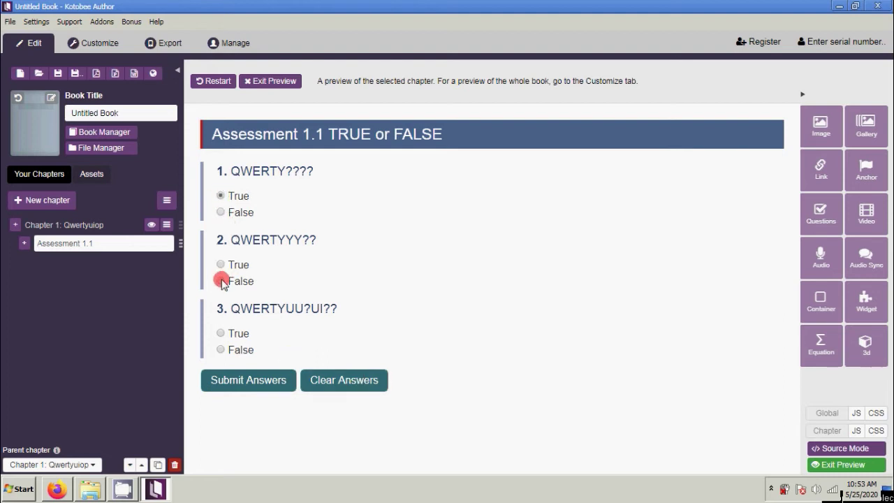
{"action": "left_click", "coordinate": [220, 334]}
{"action": "left_click", "coordinate": [253, 385]}
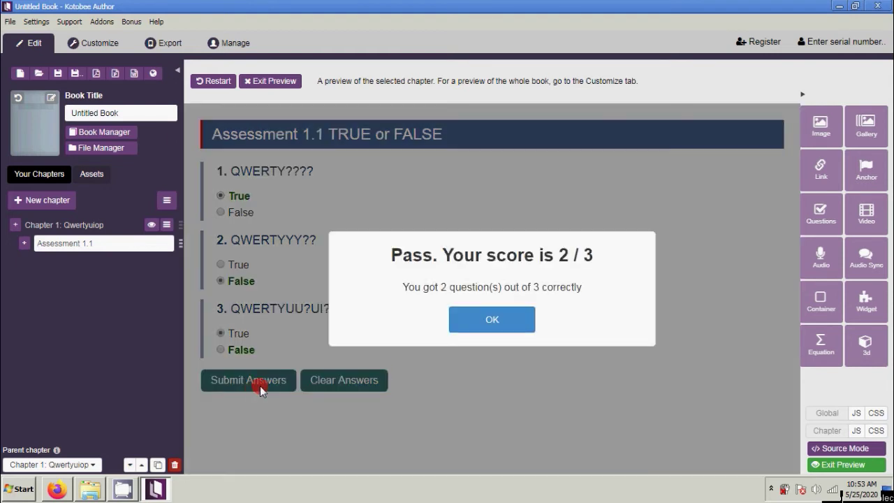
{"action": "left_click_drag", "start_coordinate": [432, 256], "coordinate": [394, 256]}
{"action": "left_click", "coordinate": [483, 258]}
{"action": "left_click_drag", "start_coordinate": [571, 255], "coordinate": [549, 255]}
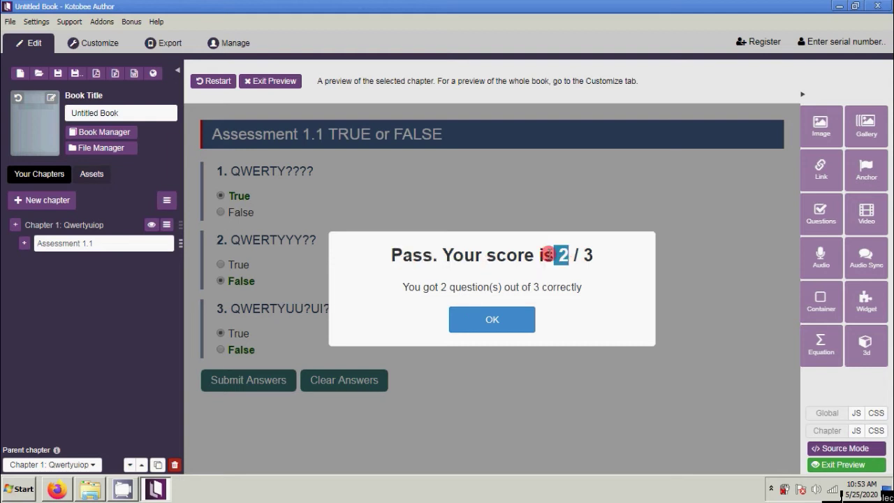
{"action": "left_click", "coordinate": [571, 256]}
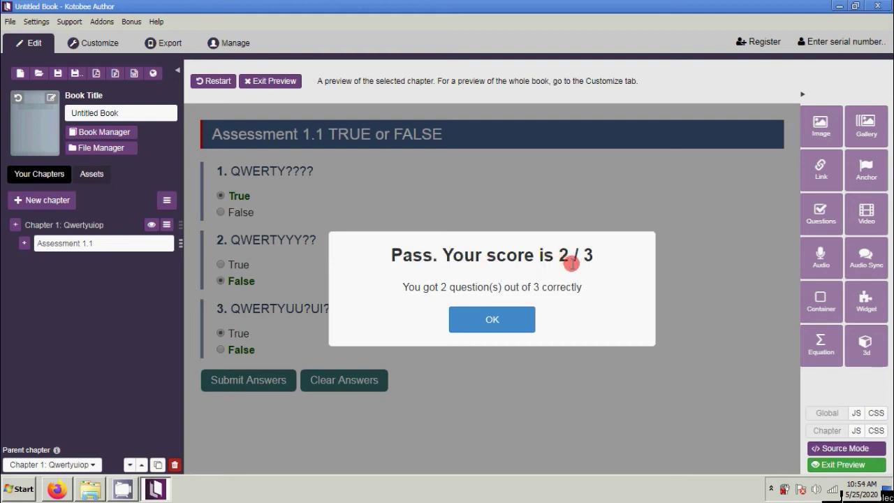
{"action": "left_click", "coordinate": [497, 323]}
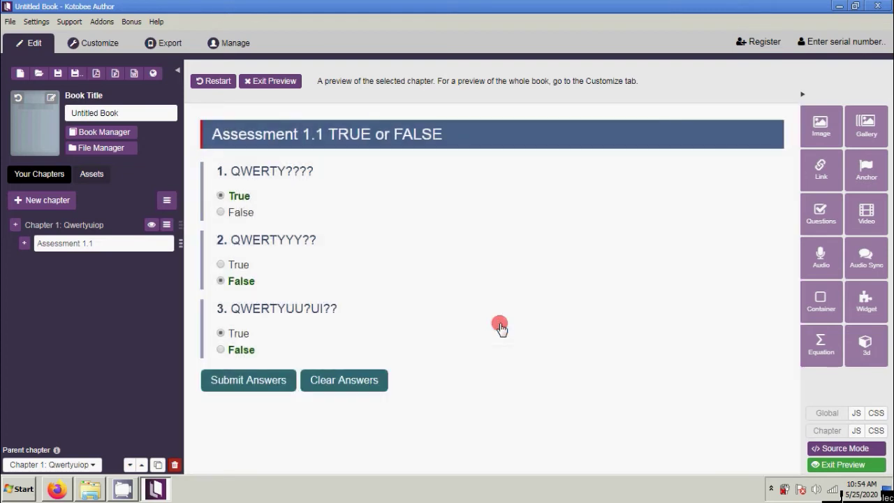
{"action": "left_click", "coordinate": [294, 82]}
{"action": "left_click", "coordinate": [110, 47]}
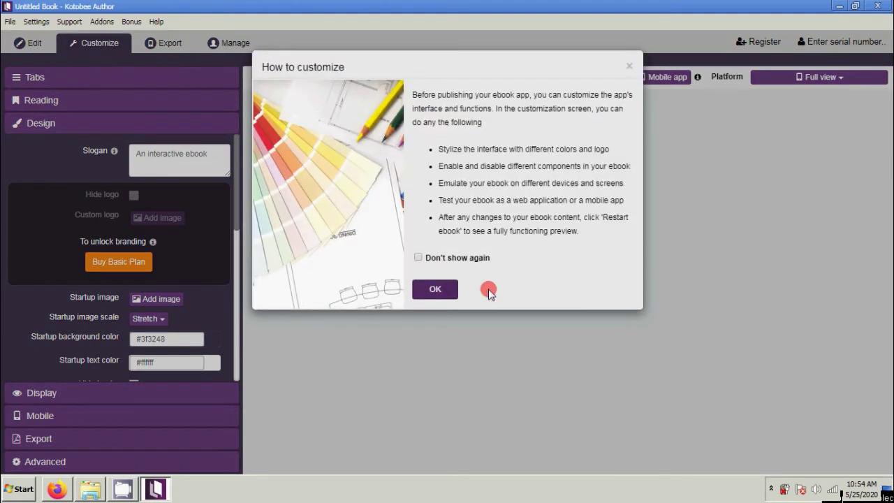
Preview on a rotated Samsung Galaxy S6 and toggle Chapter 1 in the reader's contents
{"action": "left_click", "coordinate": [452, 292]}
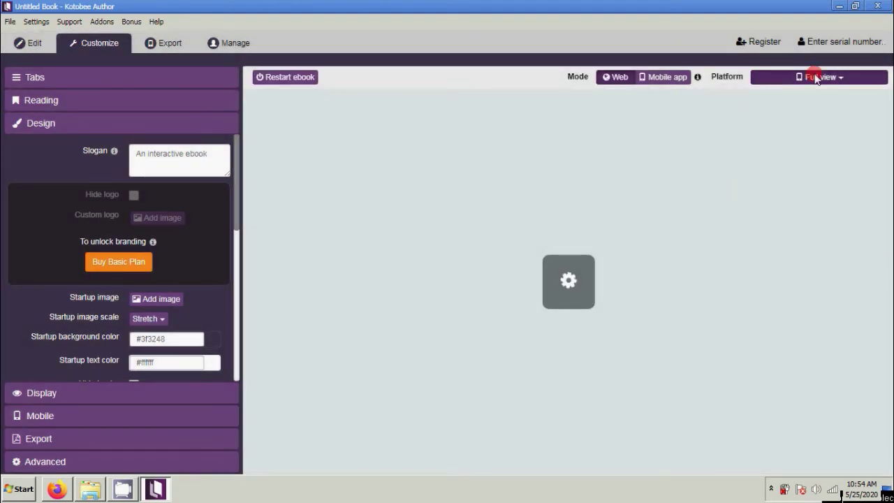
{"action": "left_click", "coordinate": [815, 75]}
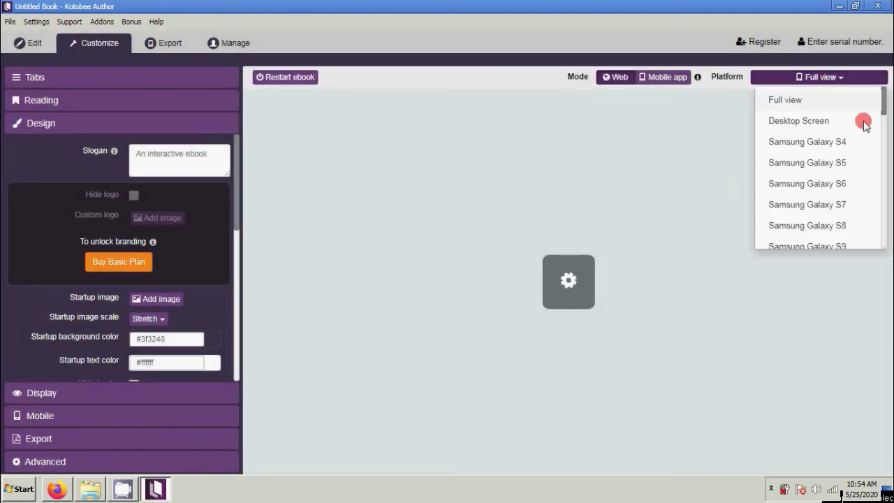
{"action": "left_click", "coordinate": [849, 183]}
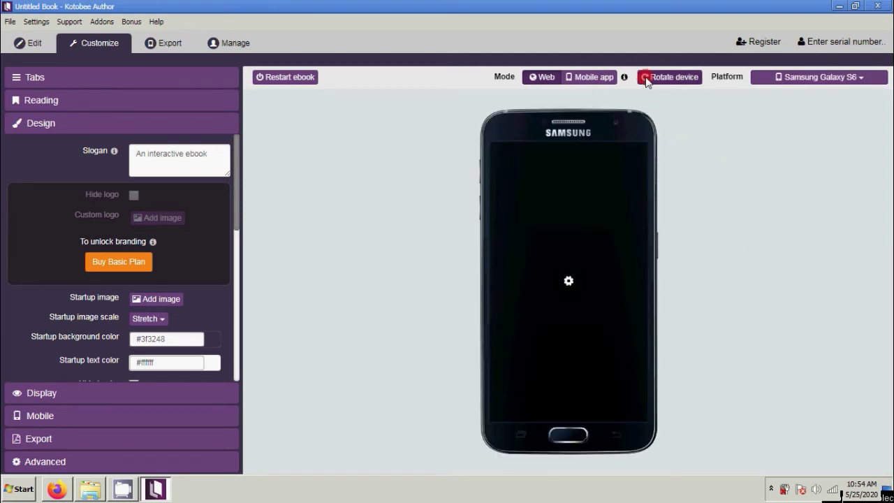
{"action": "left_click", "coordinate": [647, 78]}
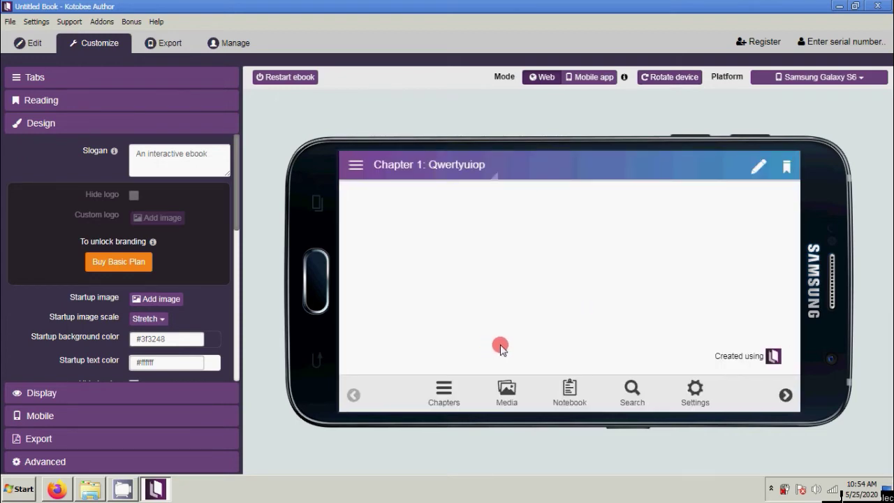
{"action": "left_click", "coordinate": [361, 170]}
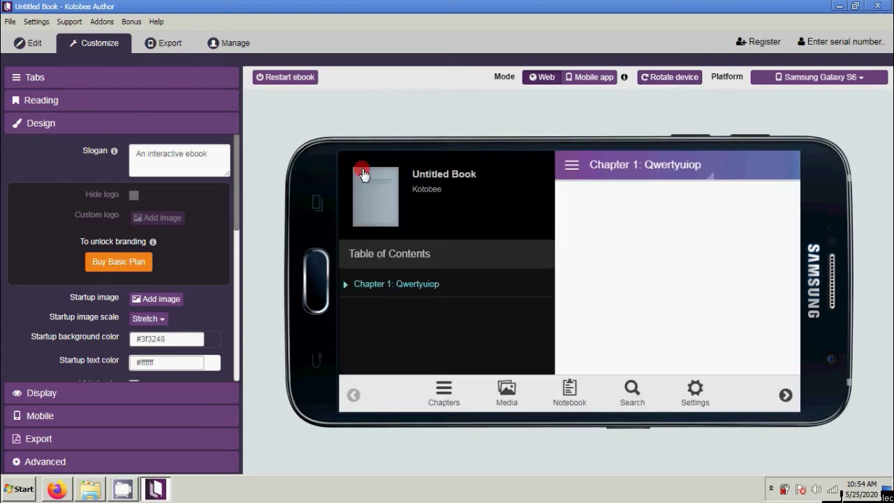
{"action": "left_click", "coordinate": [350, 286]}
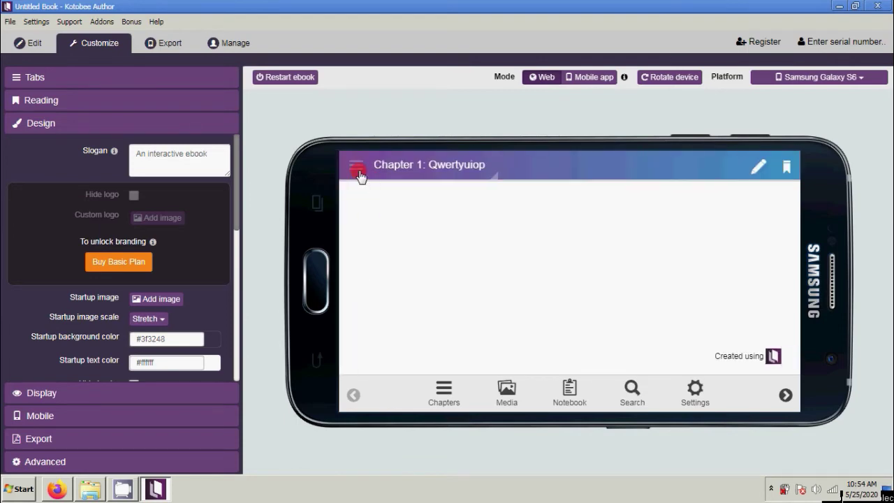
{"action": "left_click", "coordinate": [356, 165]}
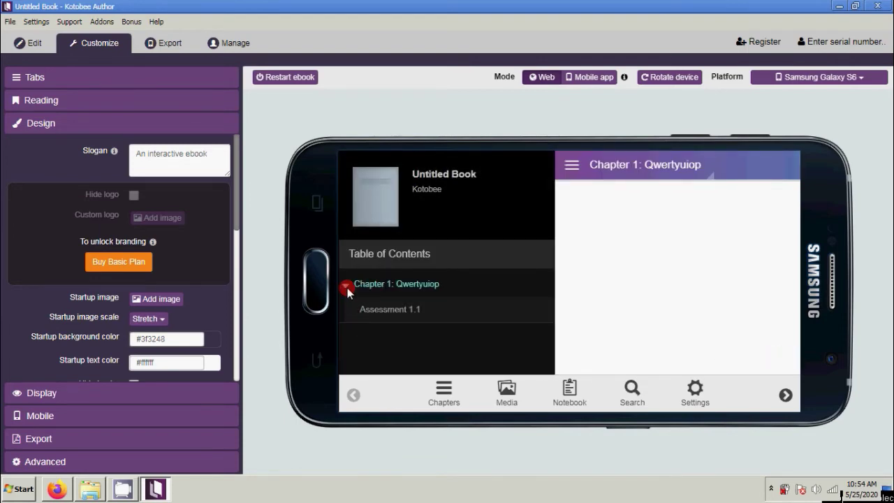
{"action": "left_click", "coordinate": [347, 288]}
Open Assessment 1.1 in the phone reader, answer question 2 False, and submit for Pass 3 / 3
{"action": "left_click", "coordinate": [347, 288]}
{"action": "left_click", "coordinate": [385, 314]}
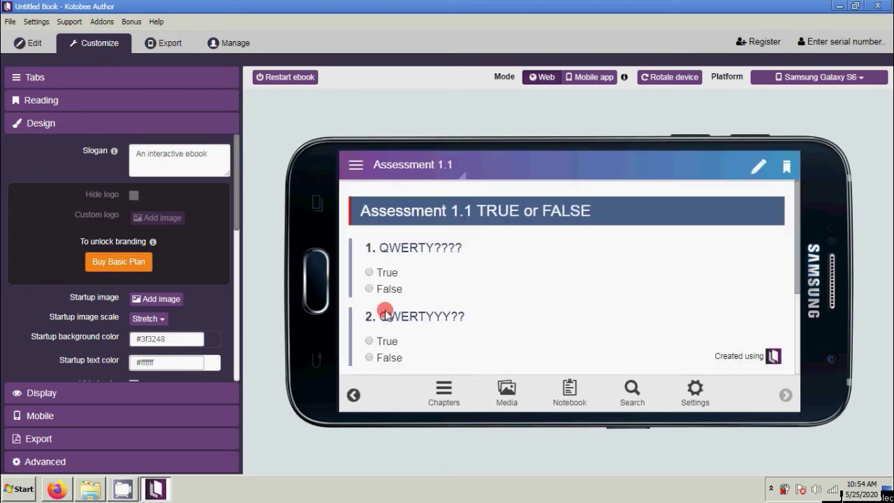
{"action": "scroll", "coordinate": [495, 291], "scroll_direction": "down", "scroll_amount": 3}
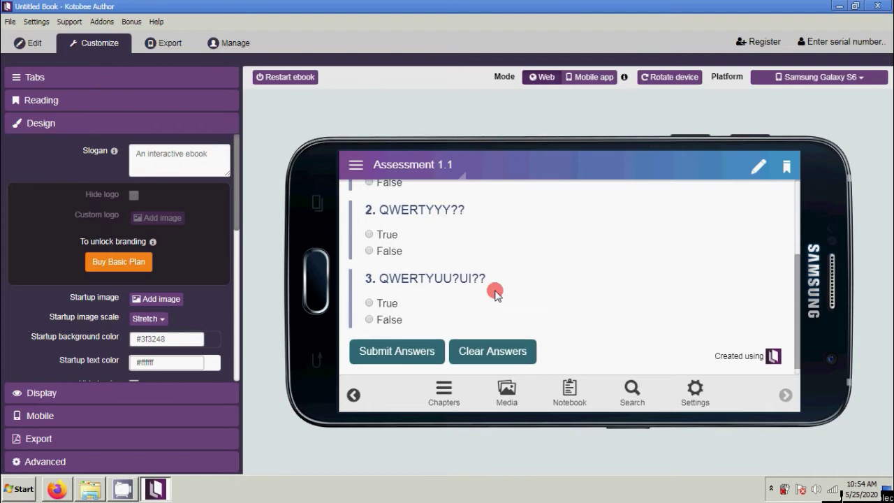
{"action": "scroll", "coordinate": [495, 291], "scroll_direction": "up", "scroll_amount": 3}
{"action": "scroll", "coordinate": [496, 291], "scroll_direction": "down", "scroll_amount": 3}
{"action": "scroll", "coordinate": [495, 291], "scroll_direction": "up", "scroll_amount": 3}
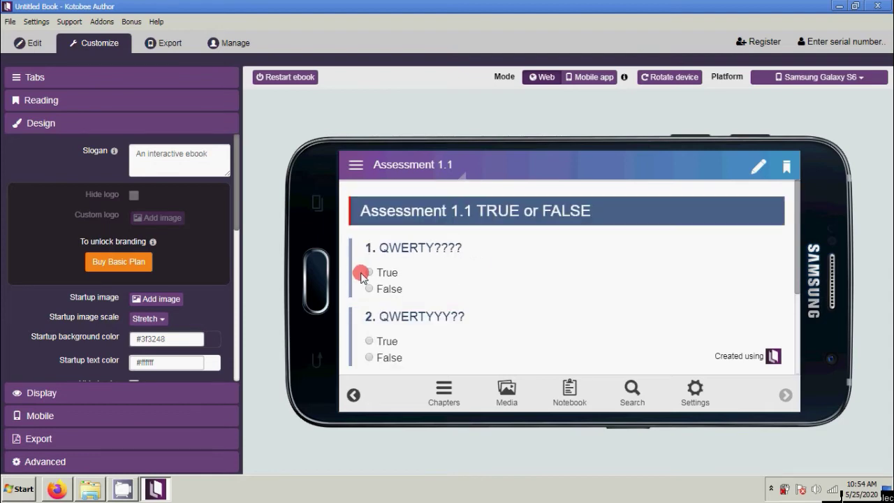
{"action": "scroll", "coordinate": [433, 283], "scroll_direction": "down", "scroll_amount": 3}
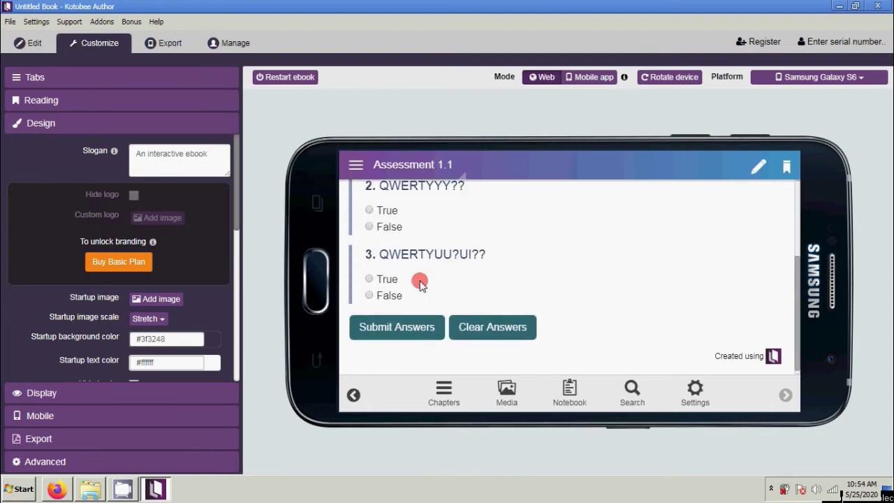
{"action": "left_click", "coordinate": [374, 236]}
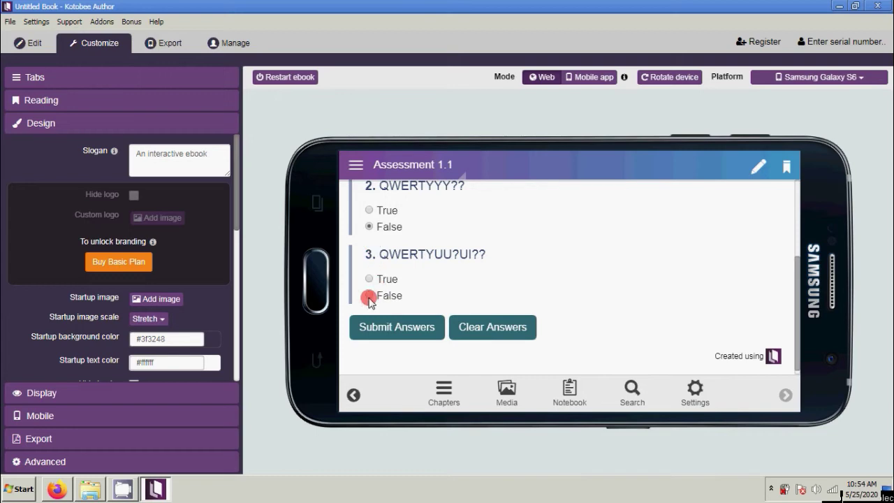
{"action": "left_click", "coordinate": [412, 326]}
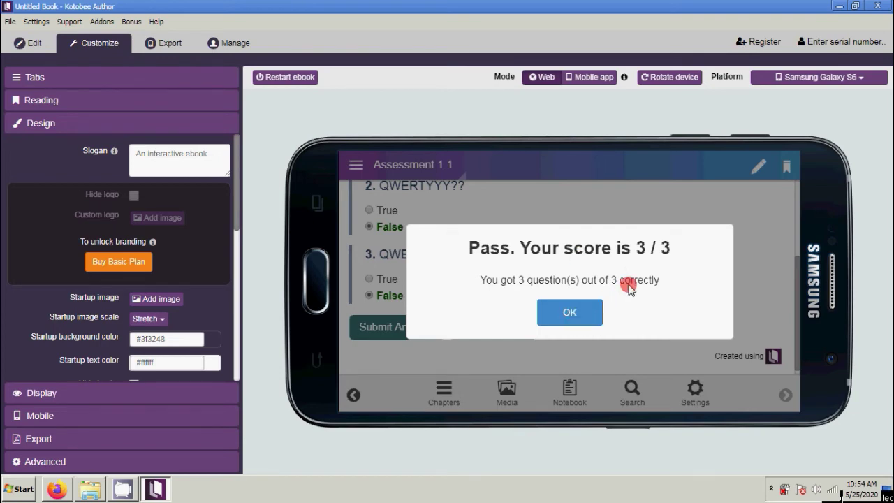
{"action": "left_click", "coordinate": [589, 312]}
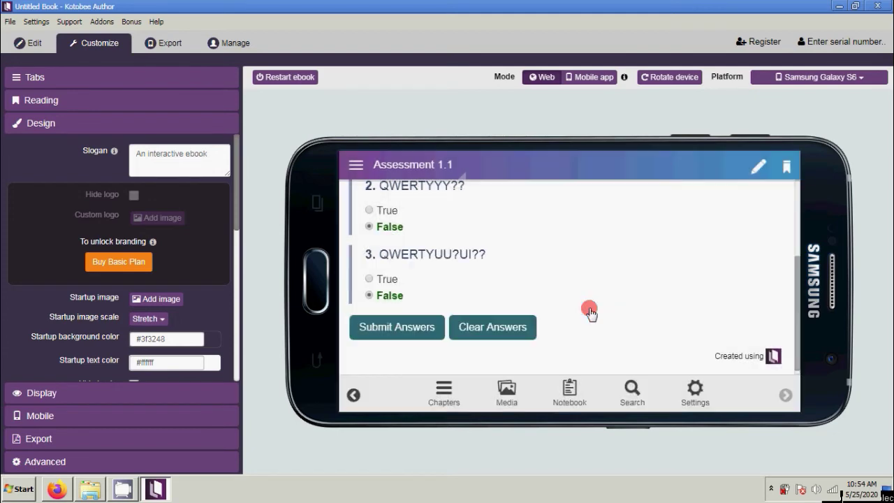
{"action": "left_click", "coordinate": [35, 43]}
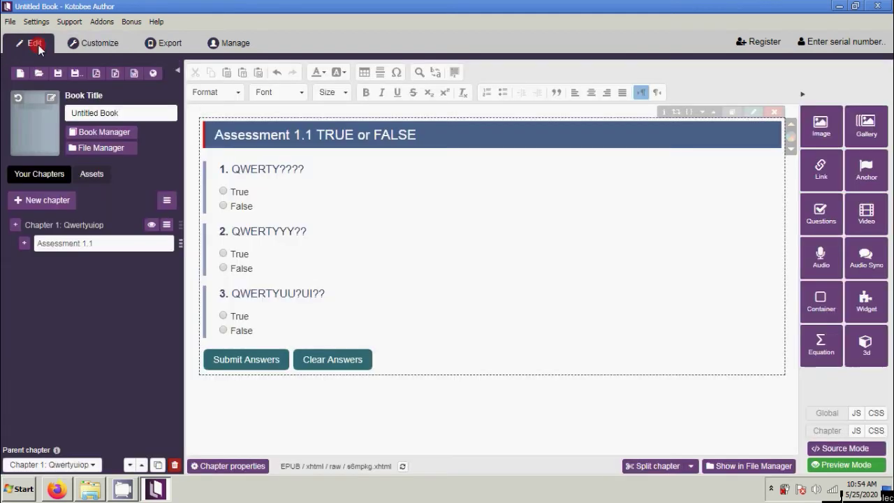
Delete the TRUE or FALSE quiz widget, confirming Yes, leaving the page empty
{"action": "left_click", "coordinate": [445, 393]}
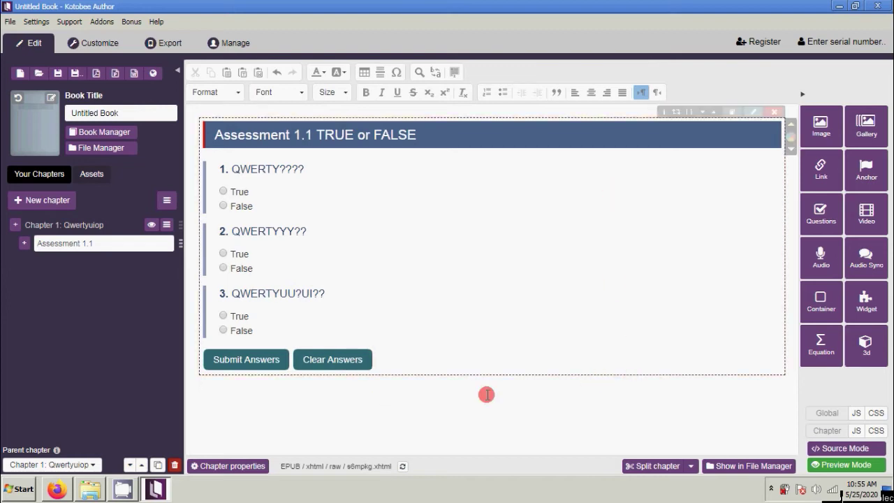
{"action": "left_click", "coordinate": [438, 421]}
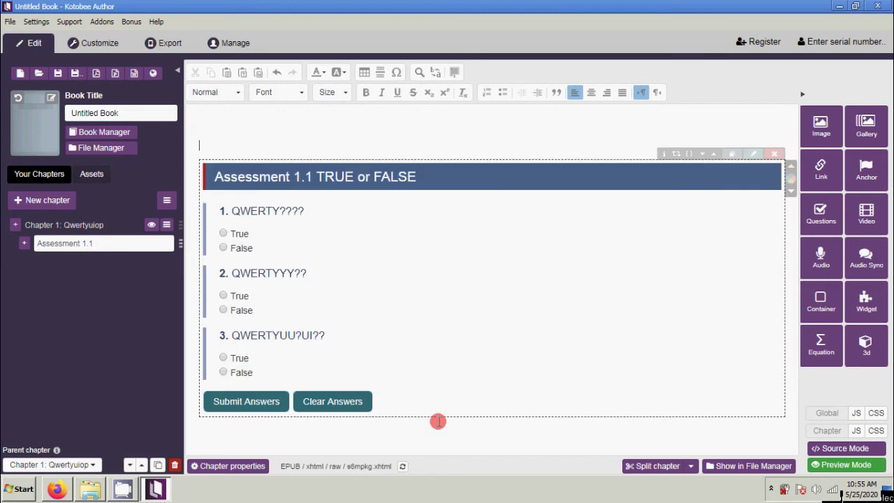
{"action": "left_click", "coordinate": [774, 154]}
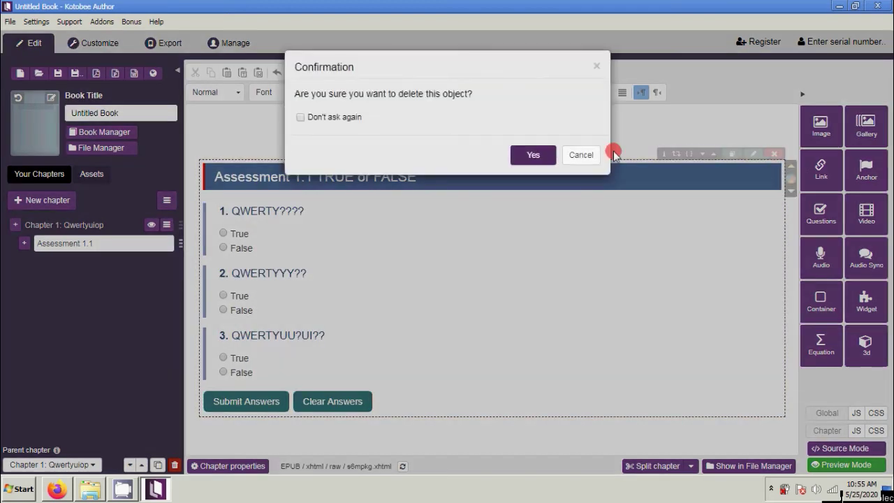
{"action": "left_click", "coordinate": [529, 157]}
{"action": "left_click", "coordinate": [213, 127]}
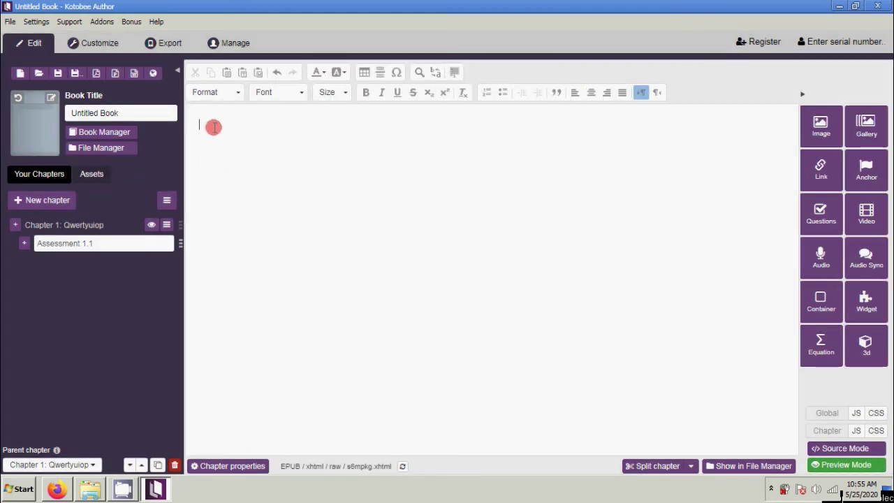
{"action": "left_click", "coordinate": [818, 210]}
Title the new question set 'Assessment 1.1' and add an MCQ Single Choice question
{"action": "left_click", "coordinate": [207, 132]}
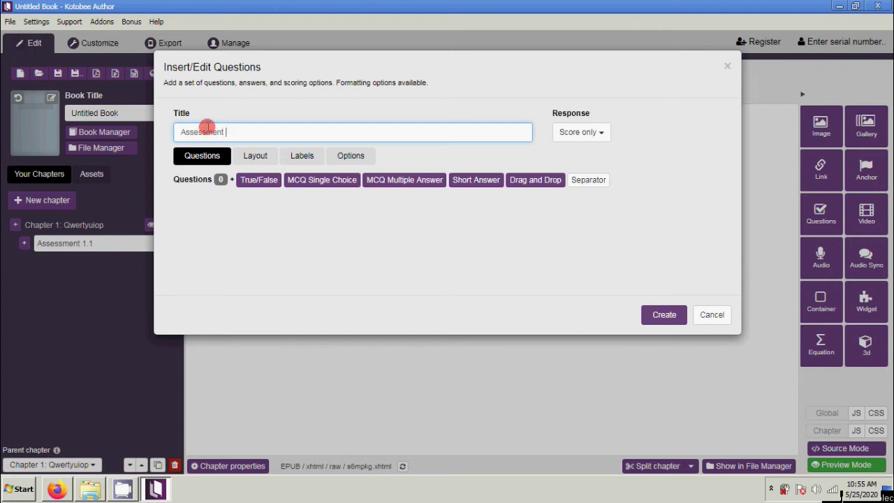
{"action": "left_click", "coordinate": [333, 221]}
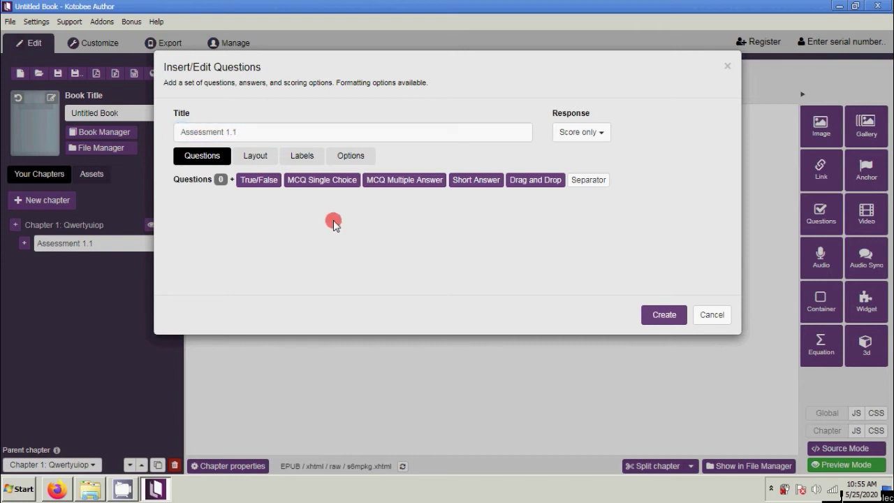
{"action": "left_click", "coordinate": [322, 180]}
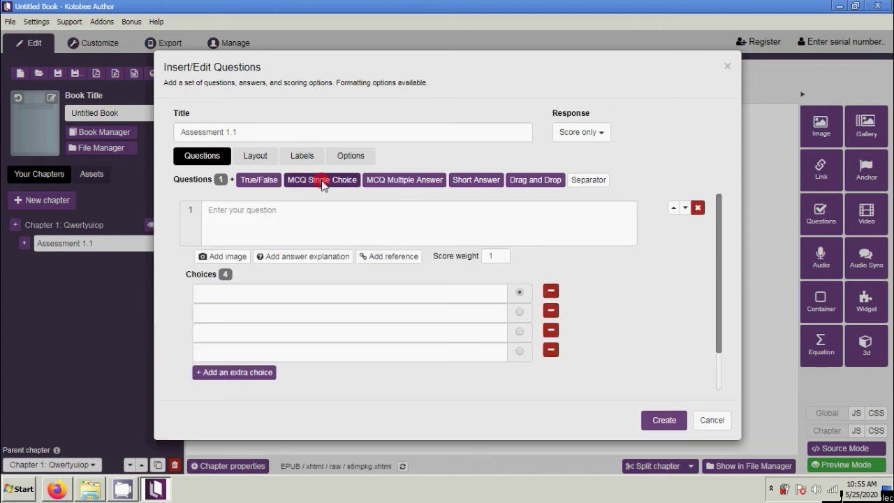
Enter the question text 'HOW IS QWERTY'
{"action": "left_click", "coordinate": [277, 220]}
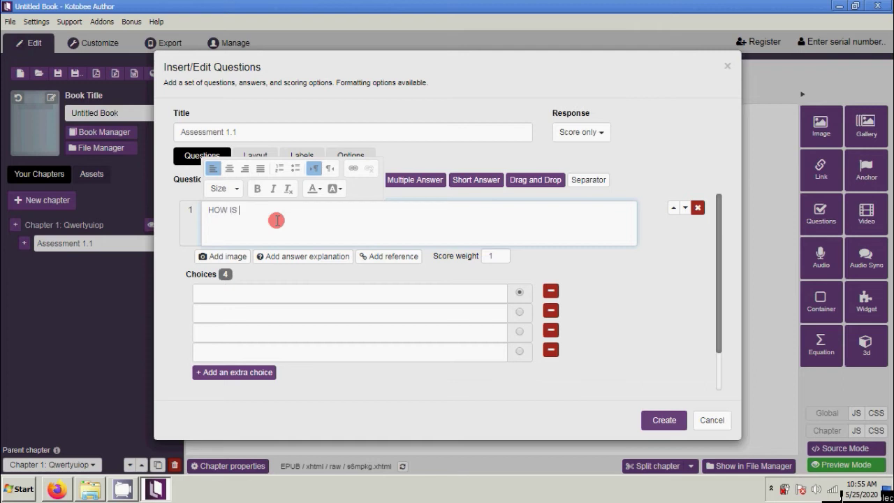
{"action": "type", "text": "HOW IS QWERTY?"}
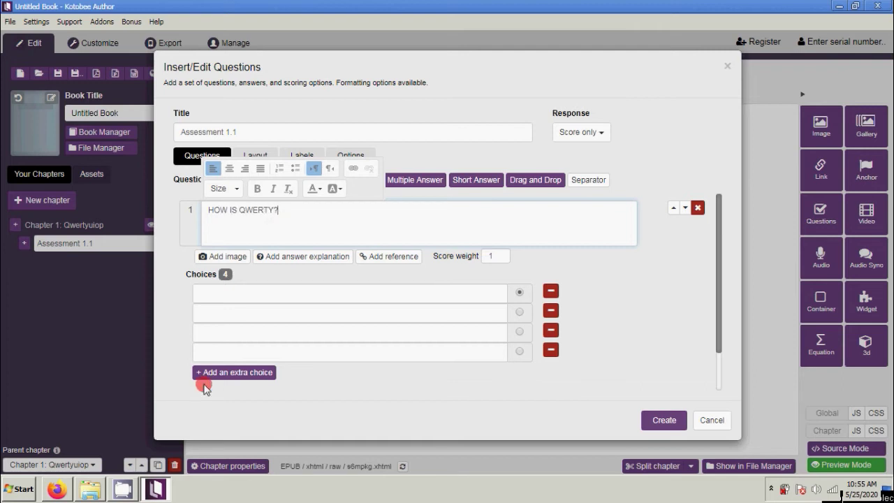
{"action": "left_click", "coordinate": [610, 341]}
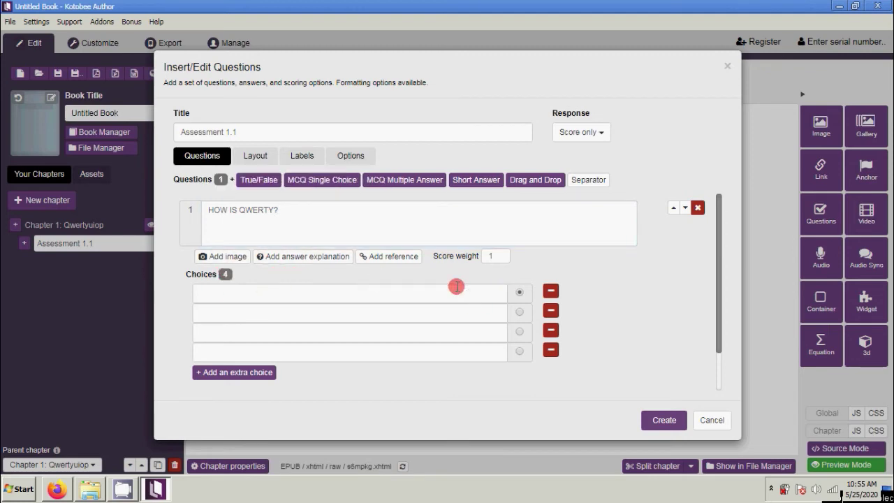
Fill the four choices with qwert, qwefff, asdrt and cdvfv
{"action": "left_click", "coordinate": [261, 296]}
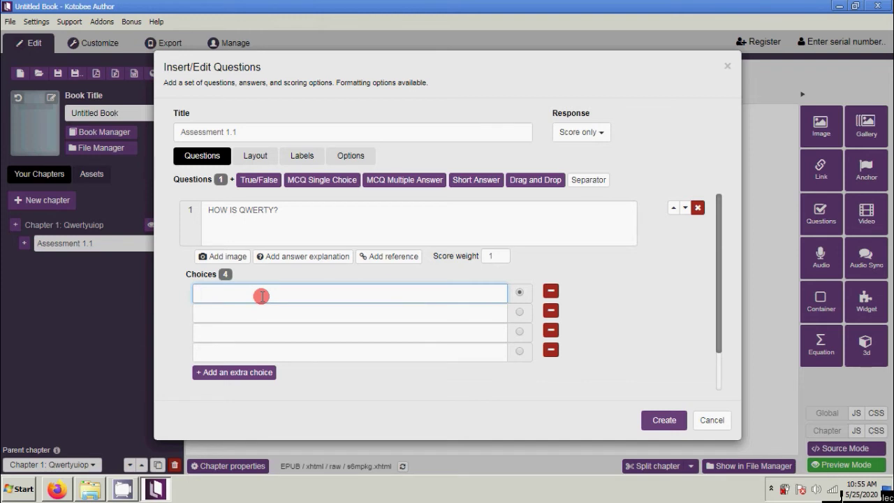
{"action": "type", "text": "qwert"}
{"action": "left_click", "coordinate": [243, 315]}
{"action": "type", "text": "qwef"}
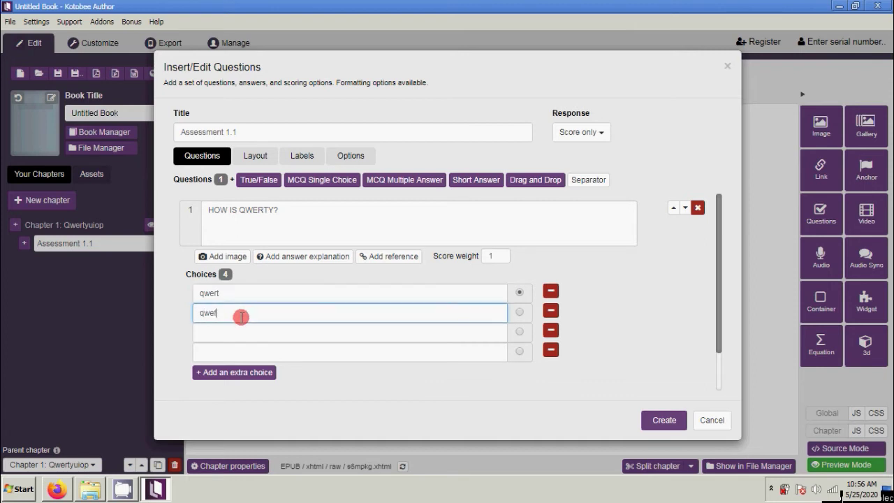
{"action": "type", "text": "ff"}
{"action": "left_click", "coordinate": [232, 333]}
{"action": "type", "text": "asdrt"}
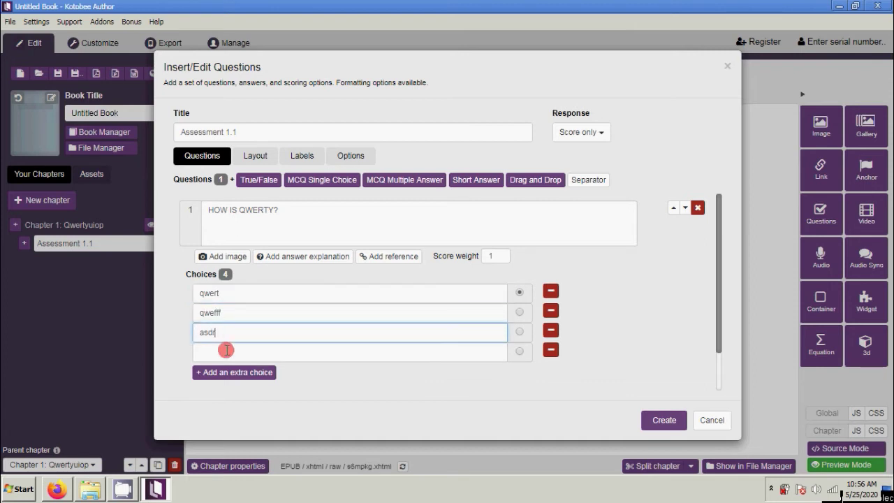
{"action": "left_click", "coordinate": [227, 355]}
{"action": "type", "text": "cdvfv"}
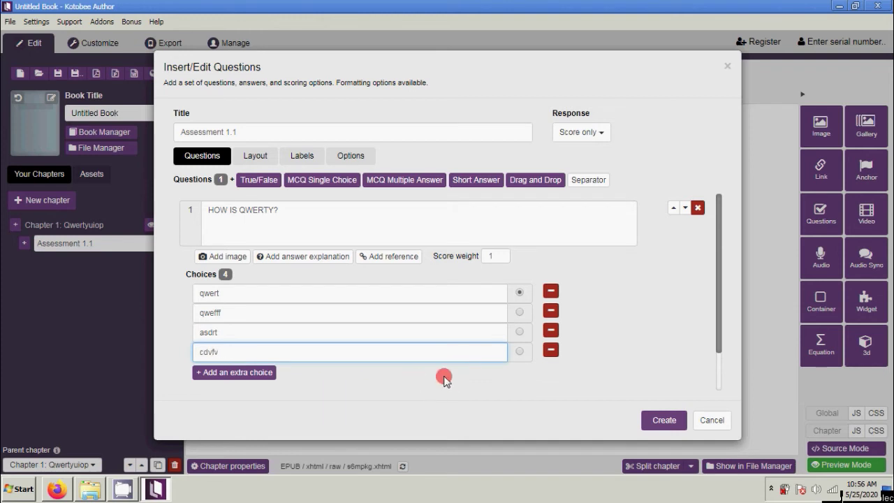
{"action": "left_click", "coordinate": [521, 292]}
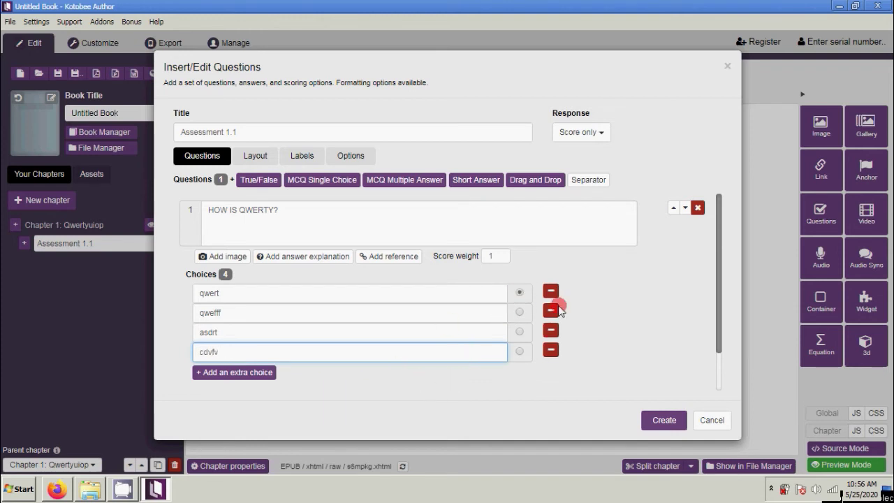
Mark cdvfv as correct, then add a fifth choice 'frfrffr' and remove it
{"action": "left_click", "coordinate": [520, 354]}
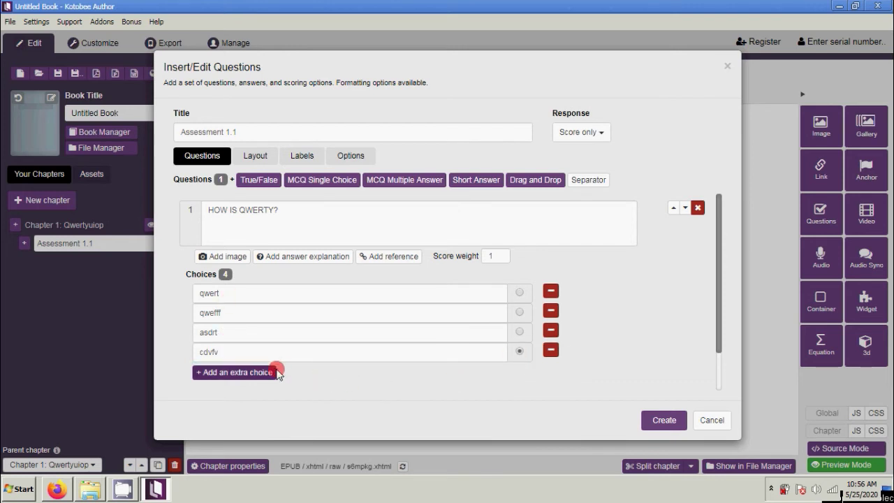
{"action": "left_click", "coordinate": [236, 375]}
{"action": "left_click", "coordinate": [234, 376]}
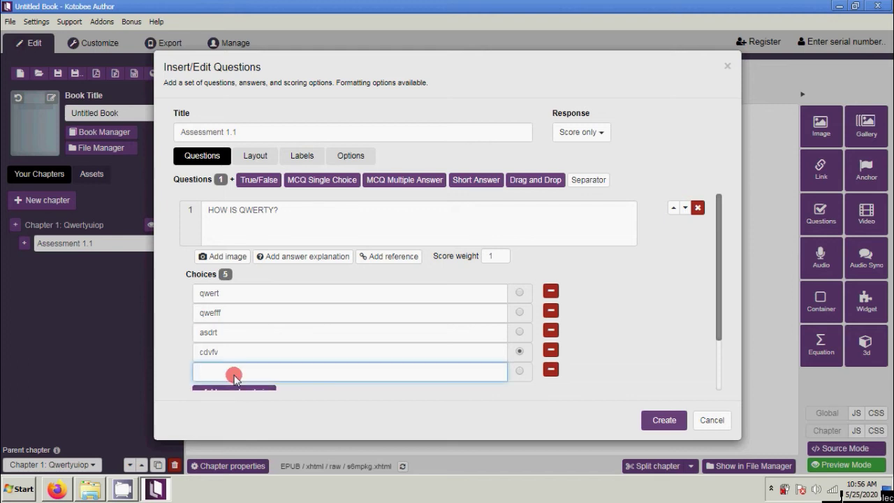
{"action": "type", "text": "frfrffr"}
{"action": "left_click", "coordinate": [423, 410]}
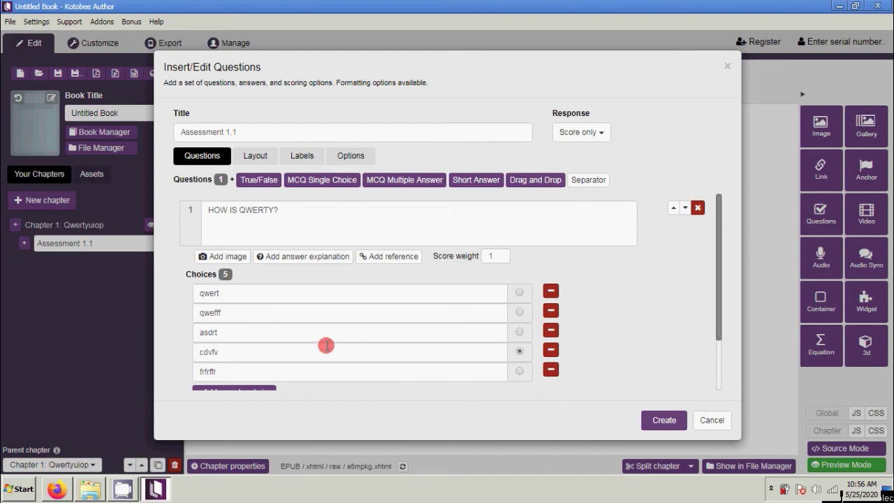
{"action": "left_click", "coordinate": [551, 371]}
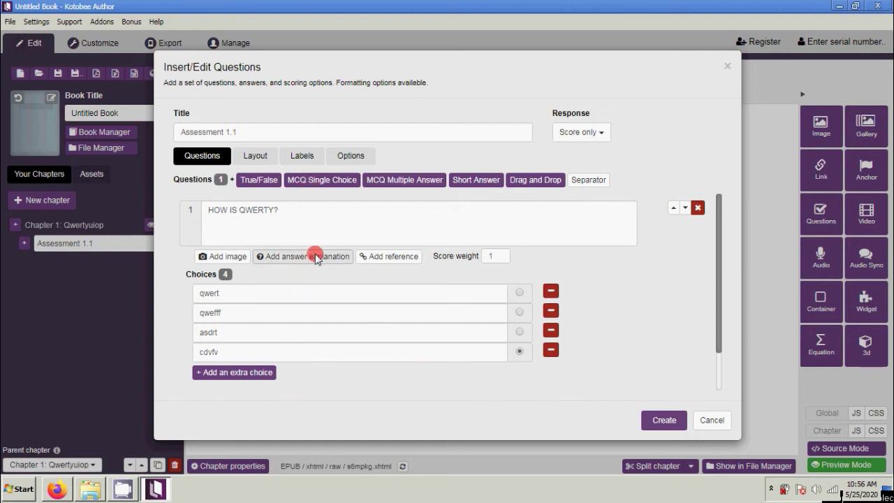
Add a second single-choice question and enter its question text
{"action": "left_click", "coordinate": [322, 181]}
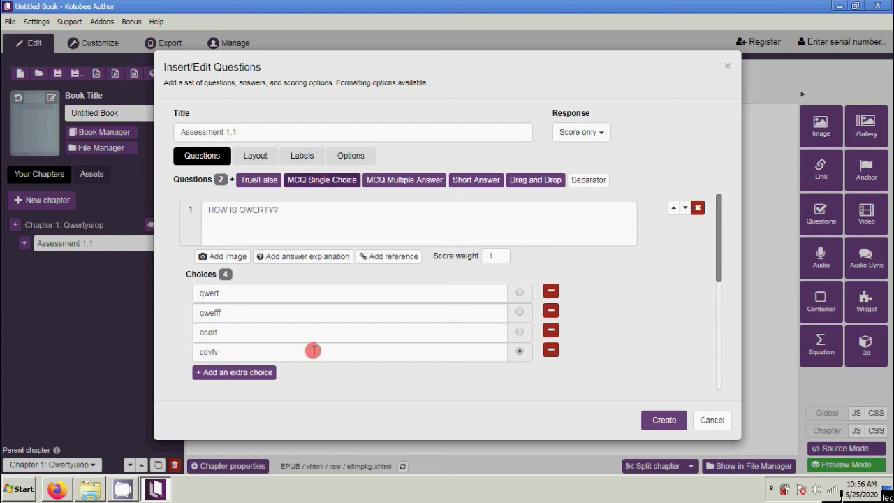
{"action": "left_click_drag", "start_coordinate": [721, 251], "coordinate": [719, 350]}
{"action": "scroll", "coordinate": [393, 243], "scroll_direction": "up", "scroll_amount": 1}
{"action": "scroll", "coordinate": [394, 242], "scroll_direction": "up", "scroll_amount": 1}
{"action": "left_click", "coordinate": [267, 266]}
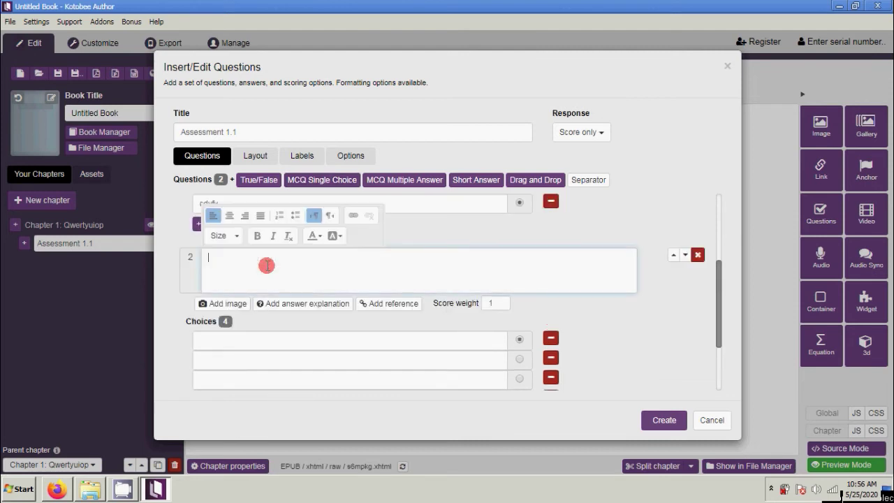
{"action": "type", "text": "d"}
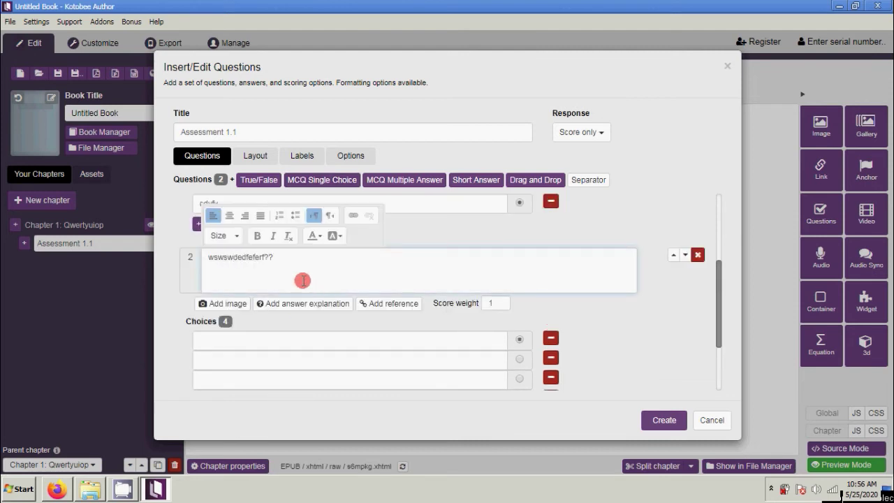
Fill choices eded, gtrgt, yhyhy and dcd, marking dcd as correct
{"action": "left_click", "coordinate": [287, 342]}
{"action": "type", "text": "ede"}
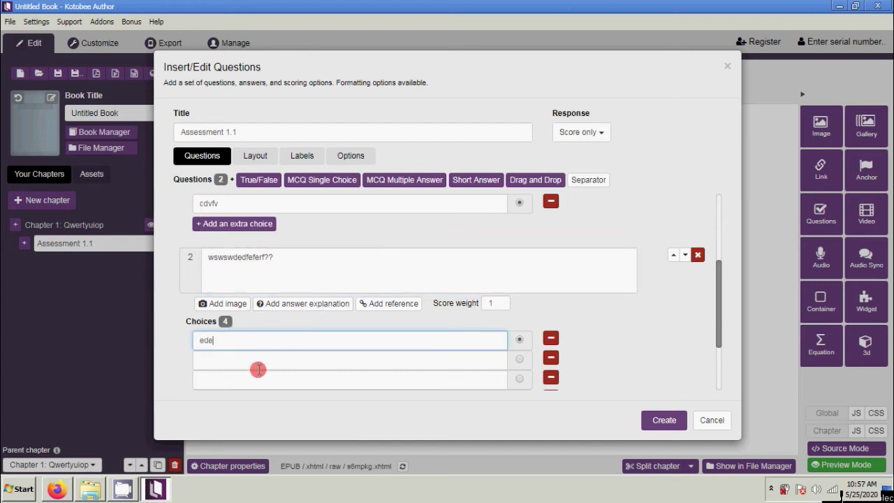
{"action": "type", "text": "d"}
{"action": "left_click", "coordinate": [256, 367]}
{"action": "type", "text": "gtrgt"}
{"action": "left_click", "coordinate": [254, 378]}
{"action": "type", "text": "yh"}
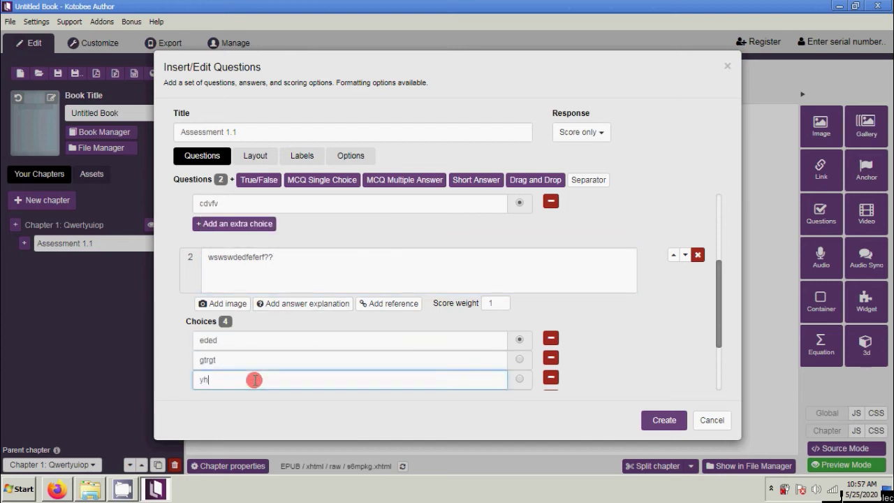
{"action": "type", "text": "yhy"}
{"action": "scroll", "coordinate": [332, 383], "scroll_direction": "down", "scroll_amount": 1}
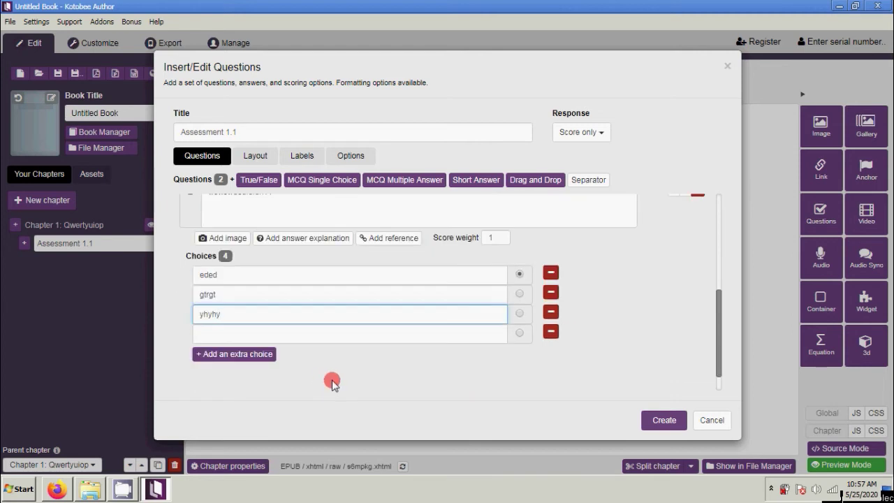
{"action": "left_click", "coordinate": [260, 329]}
{"action": "type", "text": "dcd"}
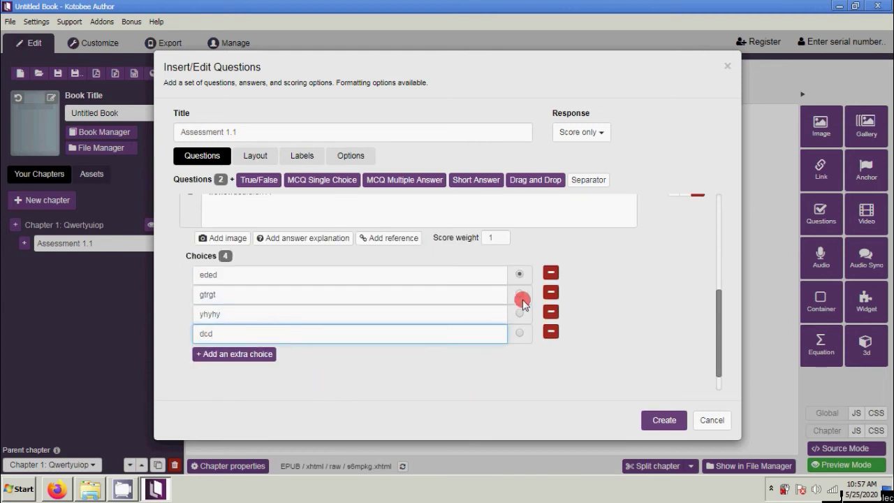
{"action": "left_click", "coordinate": [519, 333]}
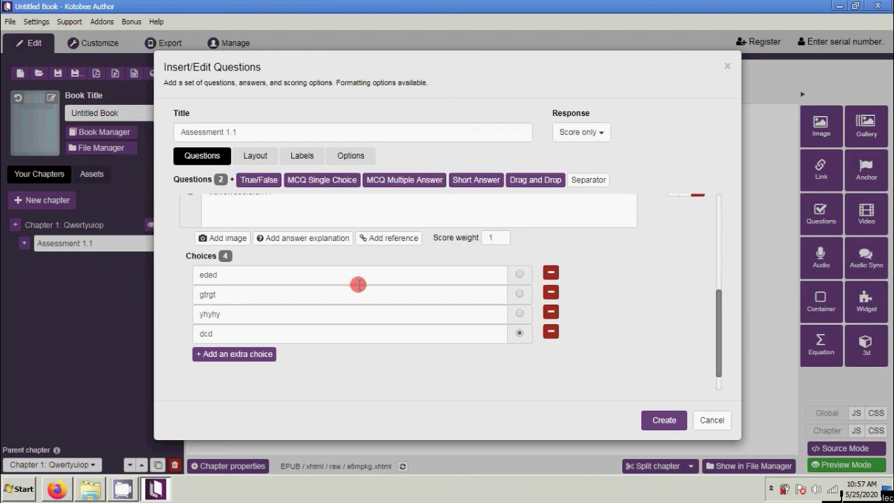
In quiz Options, turn on numbering and set 2 questions, passing score 1, total score 2
{"action": "left_click", "coordinate": [352, 157]}
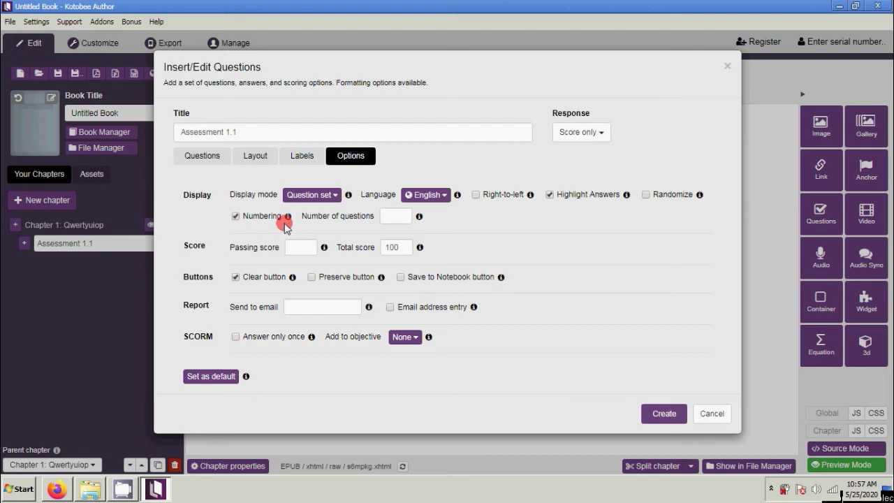
{"action": "left_click", "coordinate": [236, 216]}
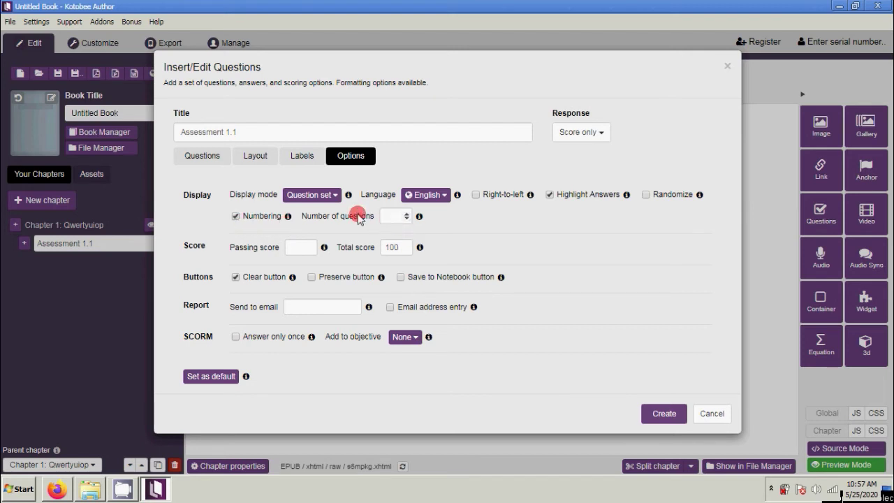
{"action": "left_click", "coordinate": [393, 217]}
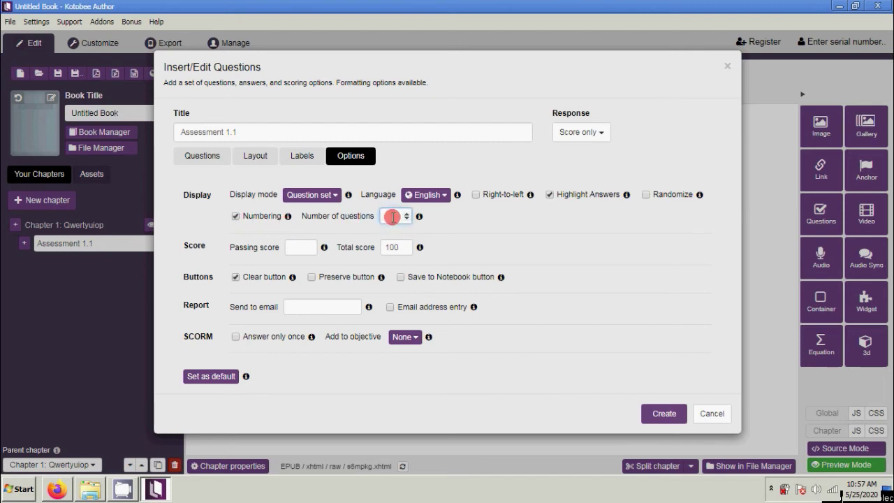
{"action": "left_click", "coordinate": [298, 247]}
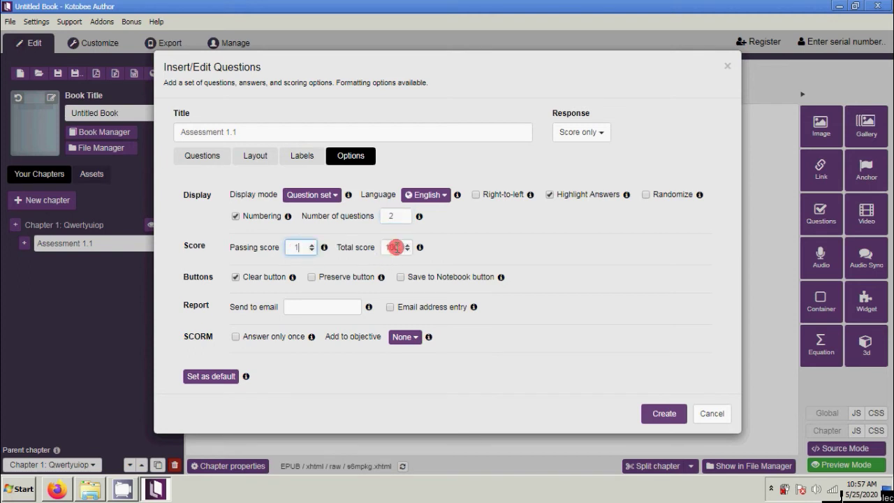
{"action": "left_click_drag", "start_coordinate": [398, 248], "coordinate": [378, 253]}
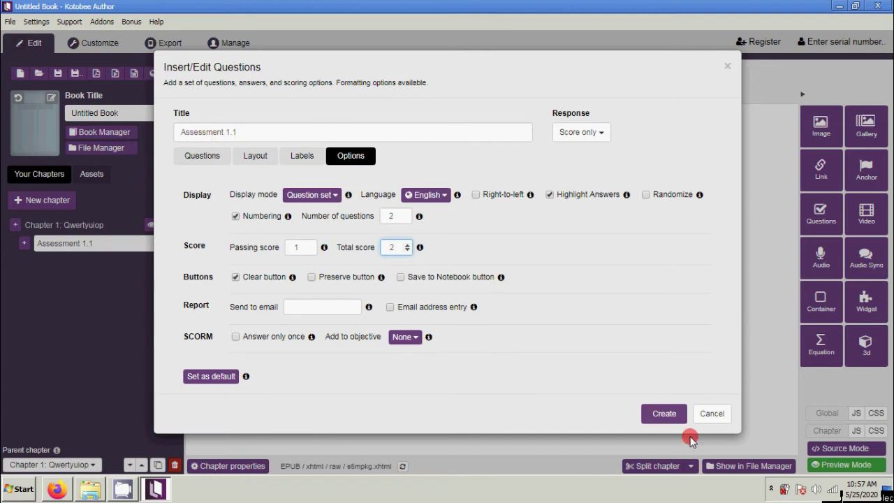
Insert the quiz into the chapter and preview it, trying answers qwert and eded
{"action": "left_click", "coordinate": [663, 413]}
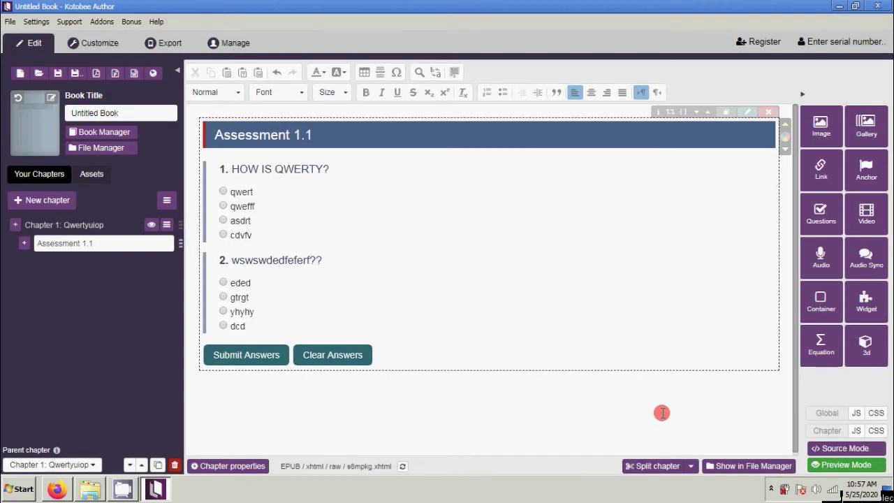
{"action": "left_click", "coordinate": [858, 466]}
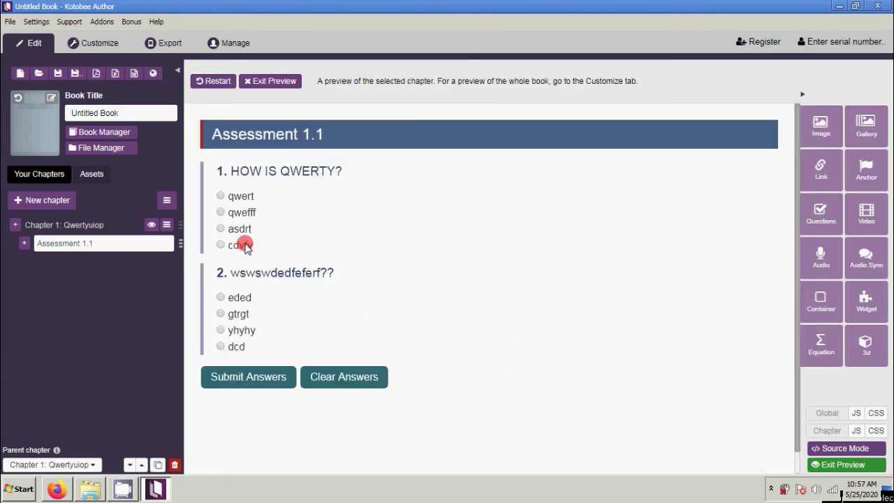
{"action": "left_click", "coordinate": [221, 196]}
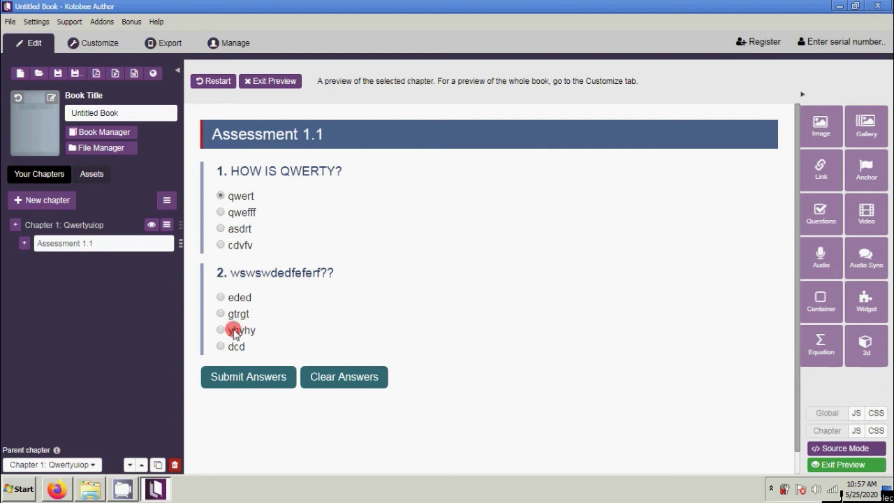
{"action": "left_click", "coordinate": [221, 297]}
{"action": "left_click", "coordinate": [250, 378]}
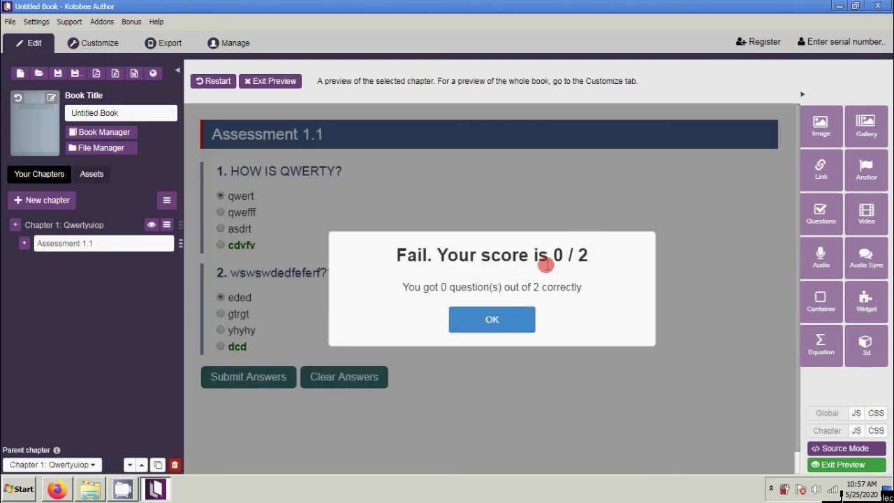
{"action": "left_click", "coordinate": [495, 325]}
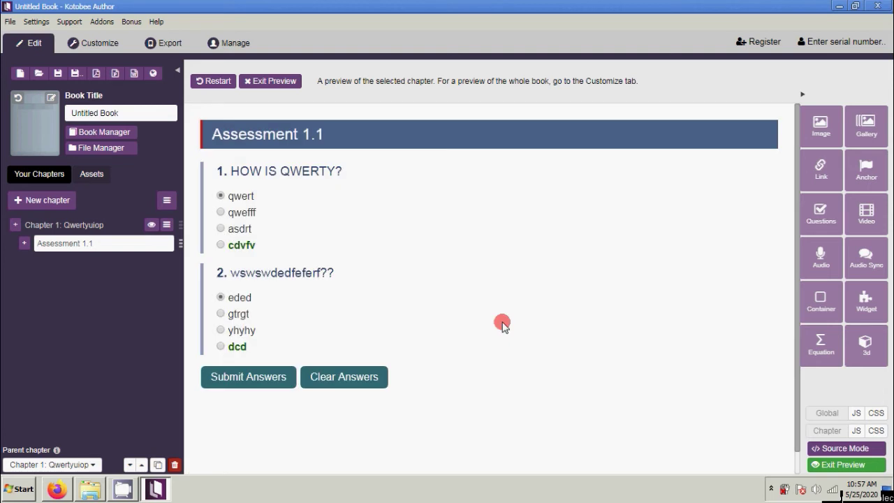
Resubmit with cdvfv and dcd for a 2 / 2 pass, then exit the chapter preview
{"action": "left_click", "coordinate": [222, 245]}
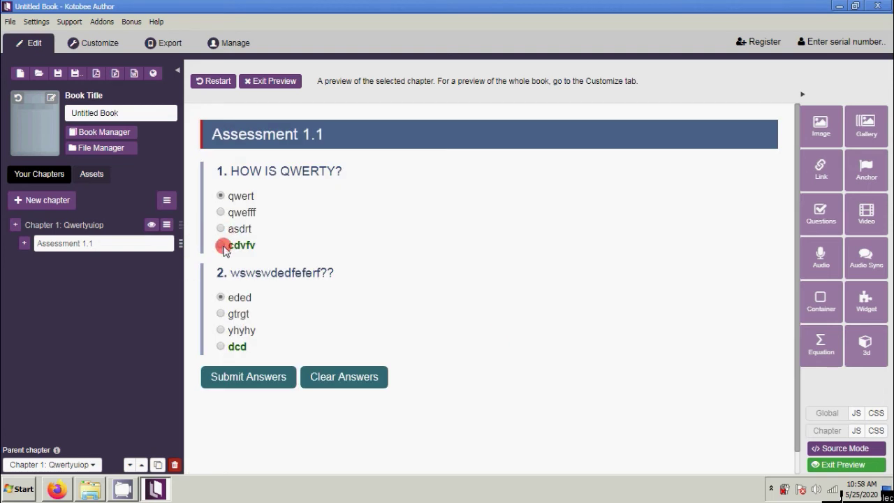
{"action": "left_click", "coordinate": [223, 346]}
{"action": "left_click", "coordinate": [264, 376]}
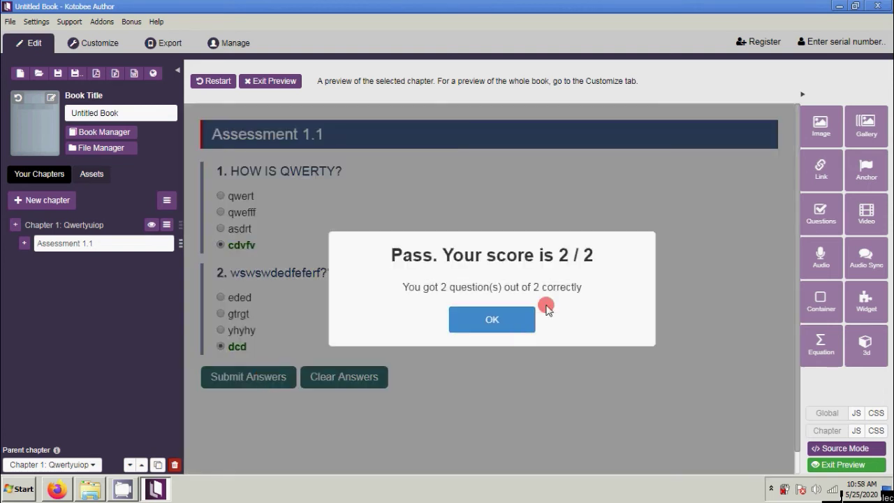
{"action": "left_click", "coordinate": [487, 321]}
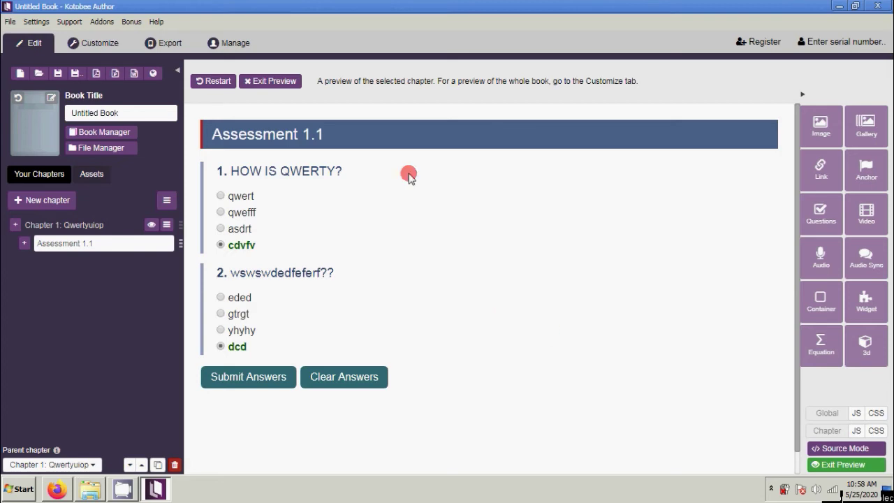
{"action": "left_click", "coordinate": [278, 82]}
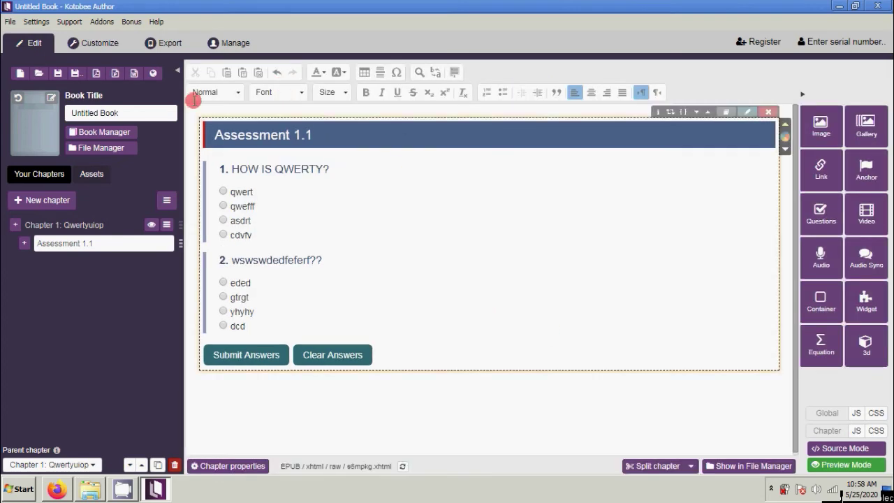
In the phone book preview, open Assessment 1.1 from the TOC and pass with cdvfv and dcd
{"action": "left_click", "coordinate": [90, 43]}
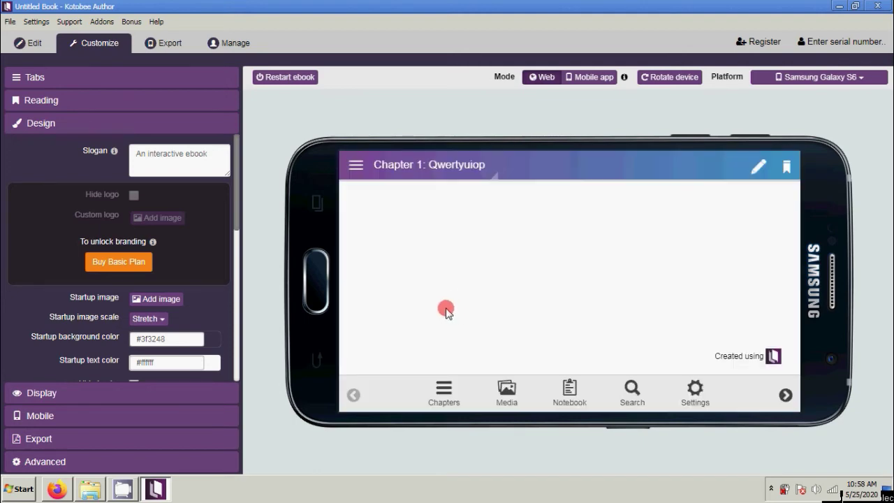
{"action": "left_click", "coordinate": [356, 165]}
{"action": "left_click", "coordinate": [345, 285]}
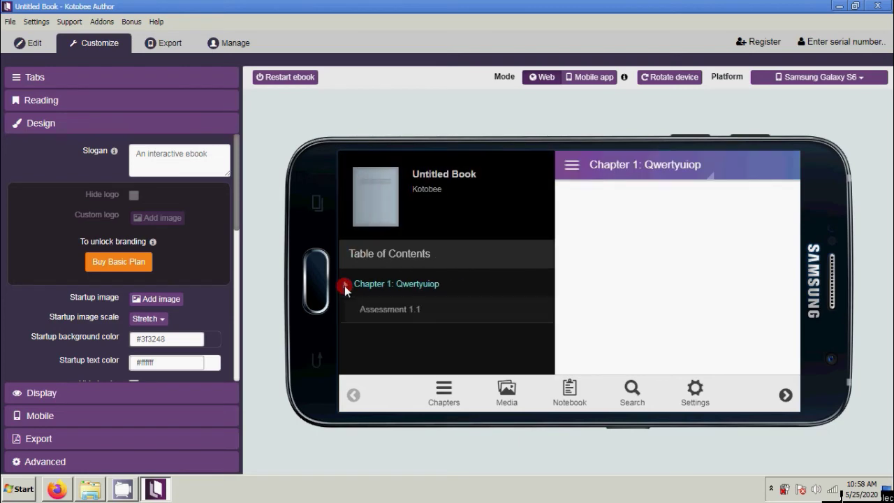
{"action": "left_click", "coordinate": [398, 320]}
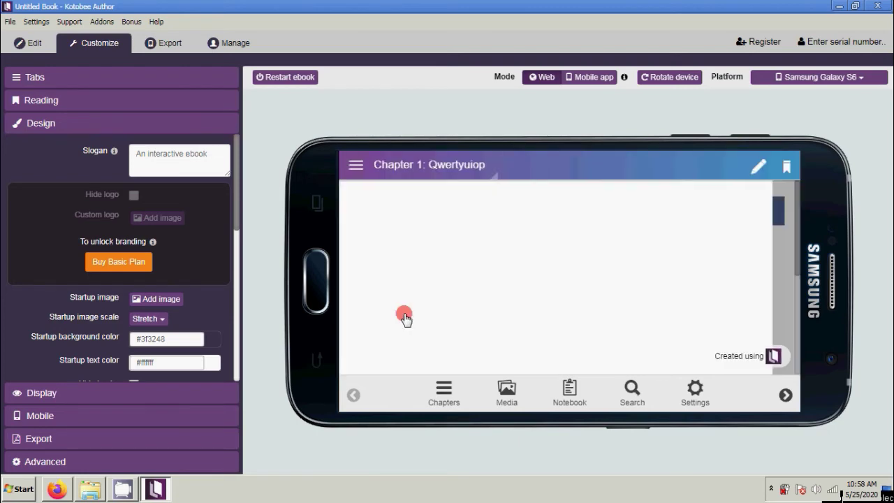
{"action": "left_click", "coordinate": [369, 321]}
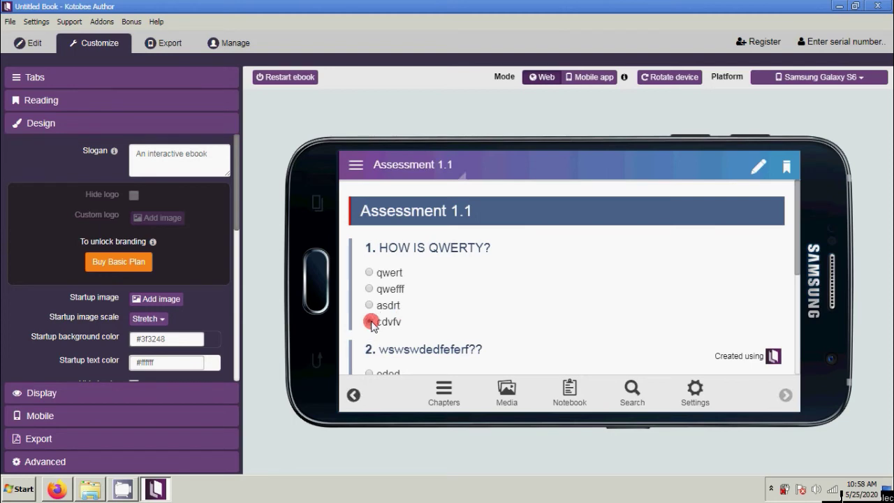
{"action": "scroll", "coordinate": [369, 321], "scroll_direction": "down", "scroll_amount": 1}
{"action": "left_click", "coordinate": [375, 357]}
{"action": "scroll", "coordinate": [445, 327], "scroll_direction": "down", "scroll_amount": 2}
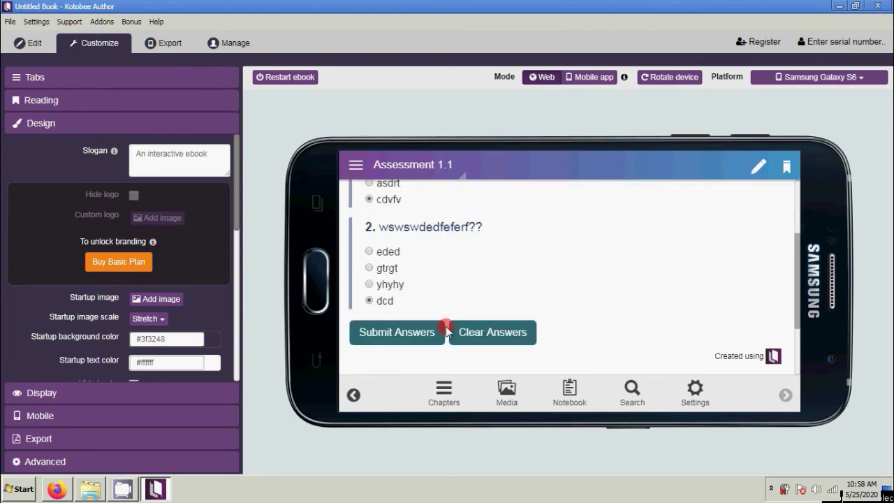
{"action": "left_click", "coordinate": [413, 263]}
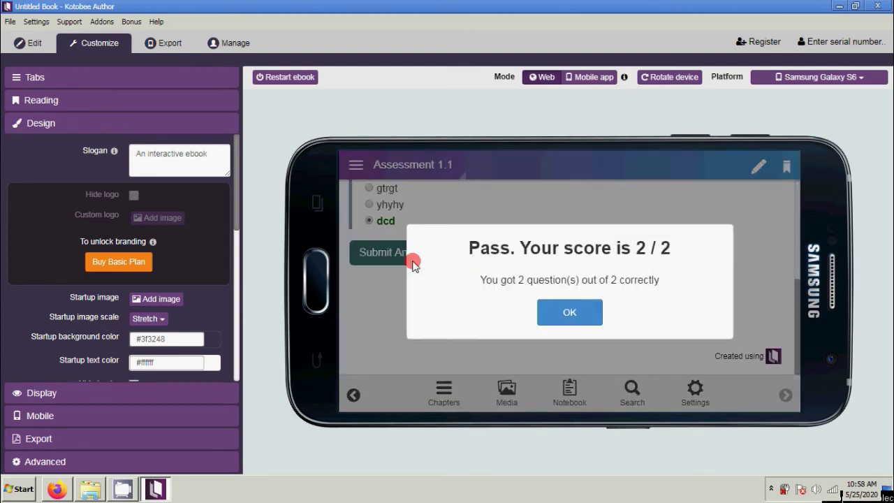
{"action": "left_click", "coordinate": [567, 316]}
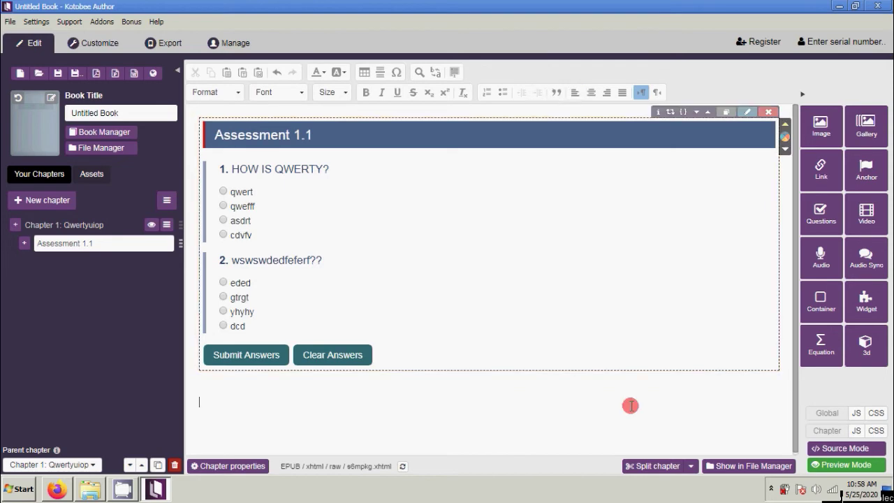
Delete the quiz widget, confirm with Yes, and tidy the now-empty page
{"action": "left_click", "coordinate": [771, 114]}
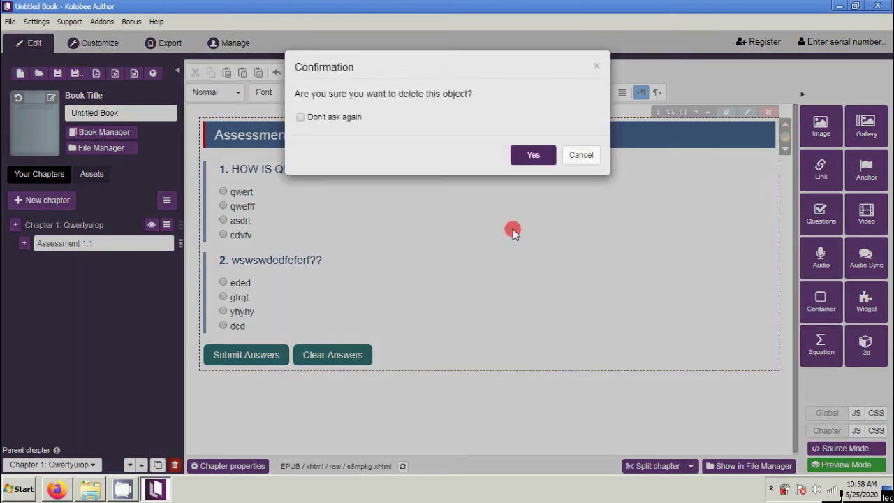
{"action": "left_click", "coordinate": [531, 154]}
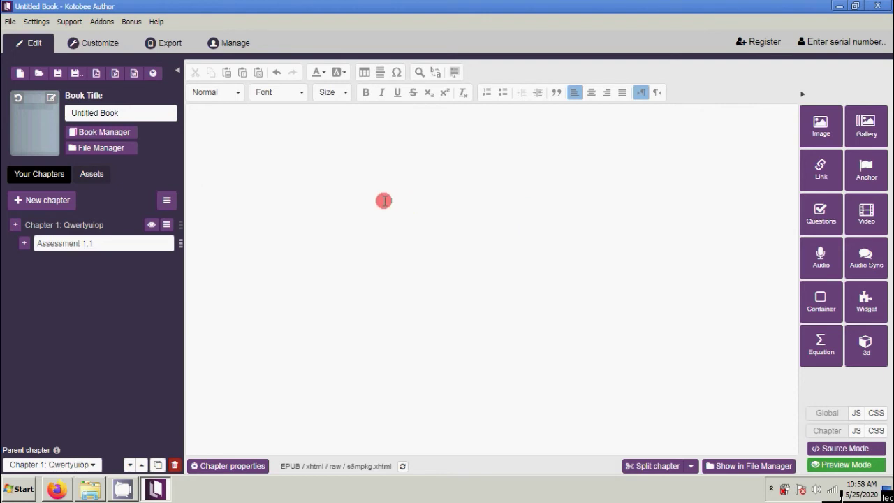
{"action": "key", "text": "BackSpace"}
{"action": "key", "text": "BackSpace"}
{"action": "key", "text": "BackSpace"}
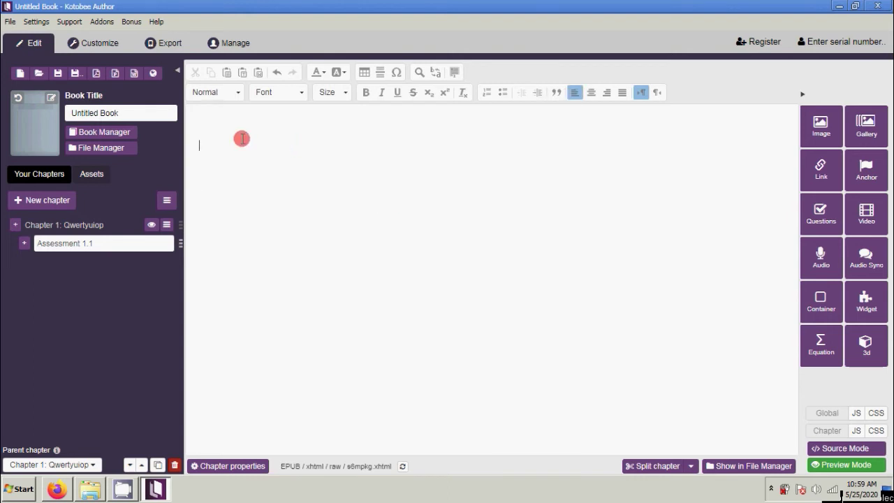
{"action": "key", "text": "Return"}
{"action": "key", "text": "Return"}
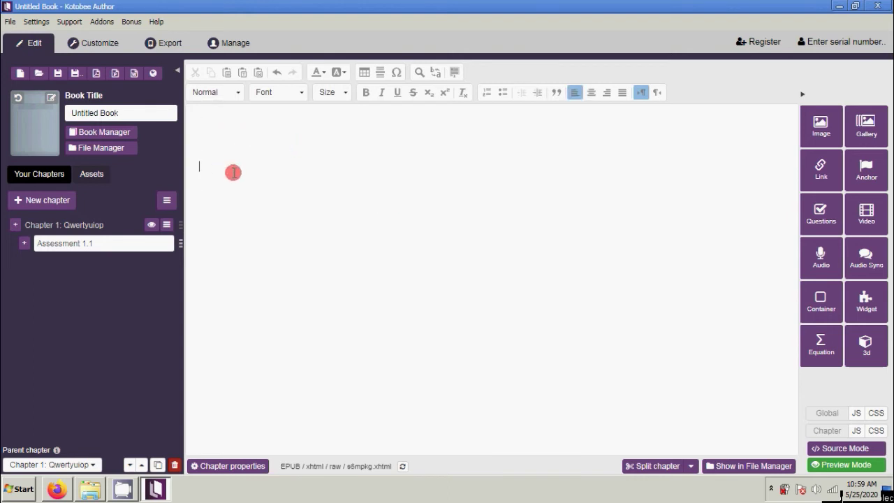
Start a new question set with an MCQ Multiple Answer question
{"action": "left_click", "coordinate": [820, 212]}
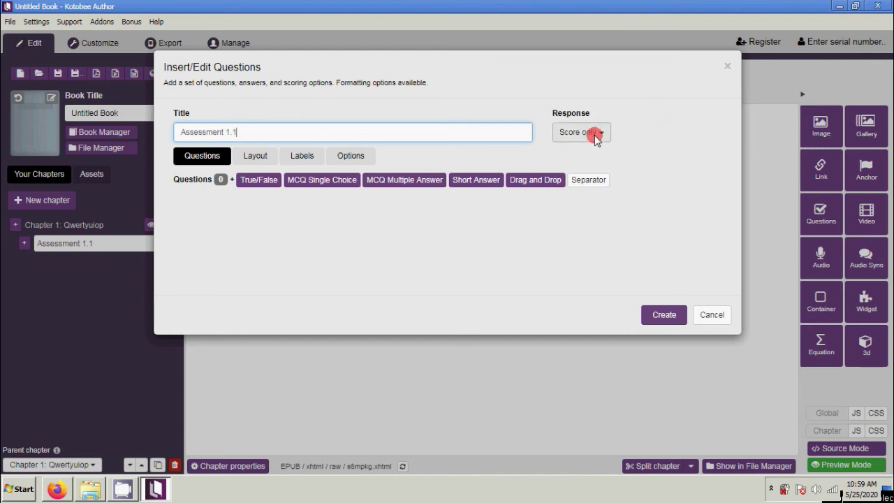
{"action": "left_click", "coordinate": [382, 183]}
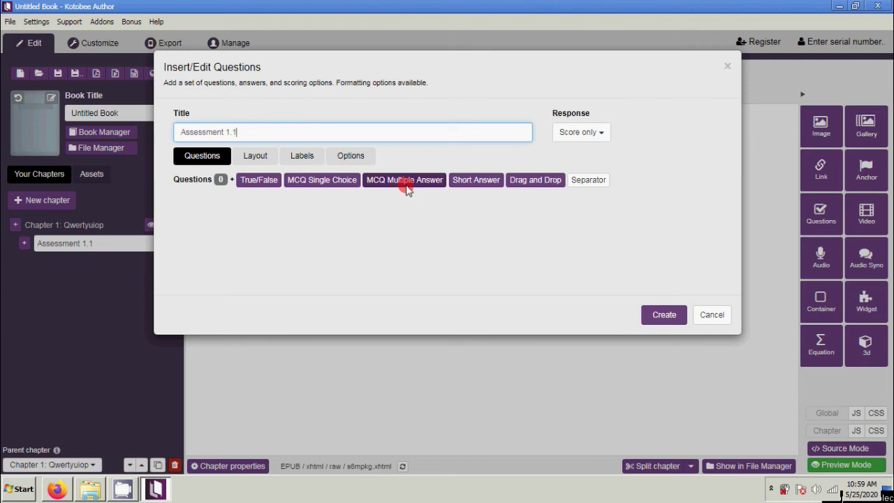
{"action": "left_click", "coordinate": [410, 183]}
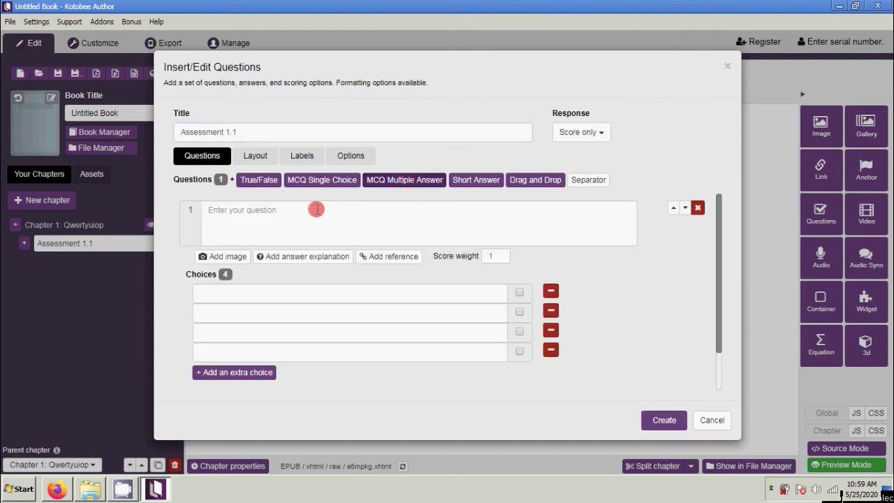
{"action": "left_click", "coordinate": [270, 215]}
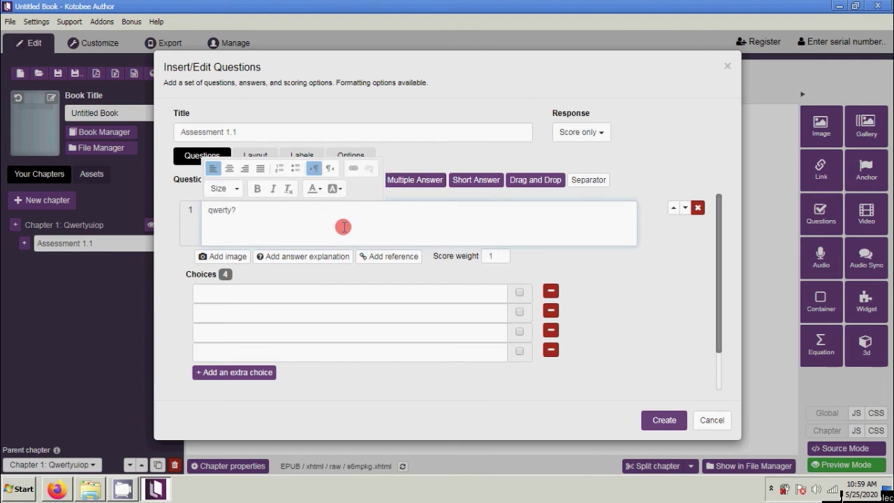
Enter choices de, defr, gtg and hyhy, marking de and hyhy correct
{"action": "left_click", "coordinate": [279, 297]}
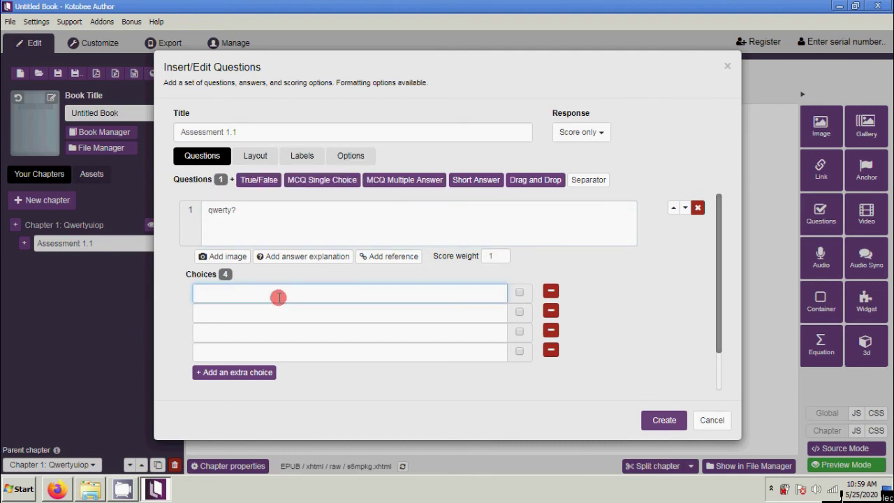
{"action": "type", "text": "de"}
{"action": "left_click", "coordinate": [276, 311]}
{"action": "type", "text": "defr"}
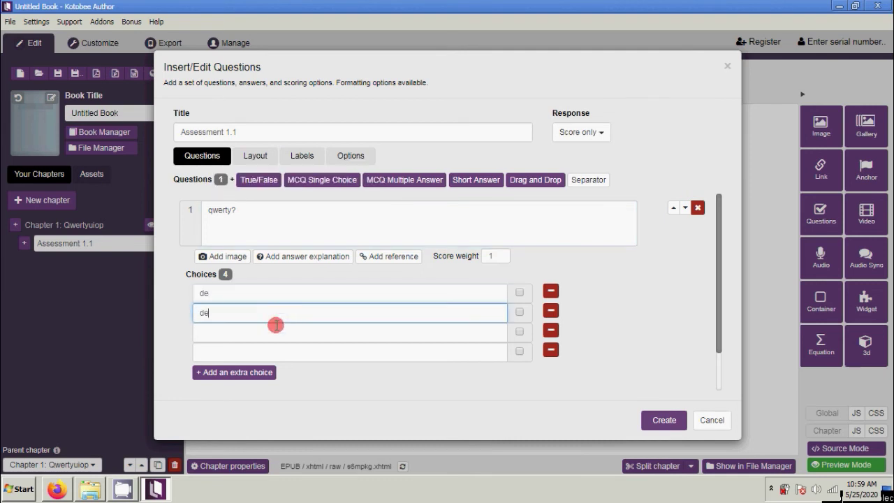
{"action": "left_click", "coordinate": [264, 334]}
{"action": "type", "text": "gtg"}
{"action": "left_click", "coordinate": [257, 353]}
{"action": "type", "text": "hyhy"}
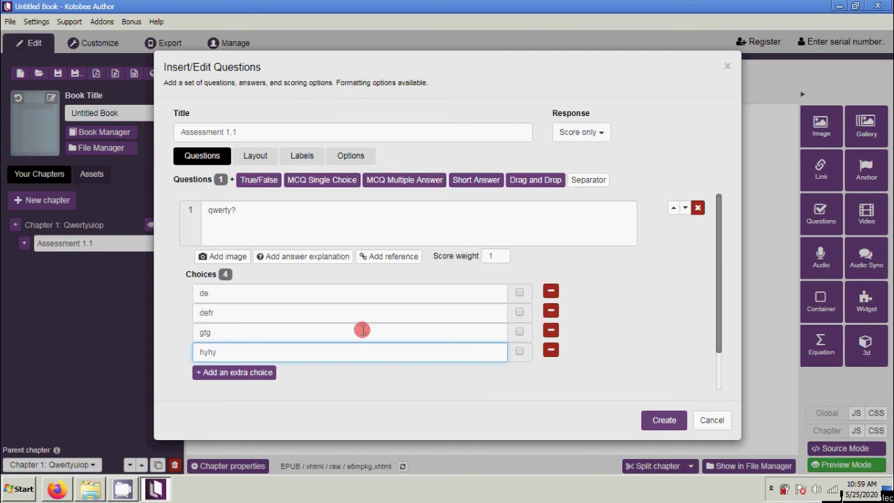
{"action": "left_click", "coordinate": [521, 295]}
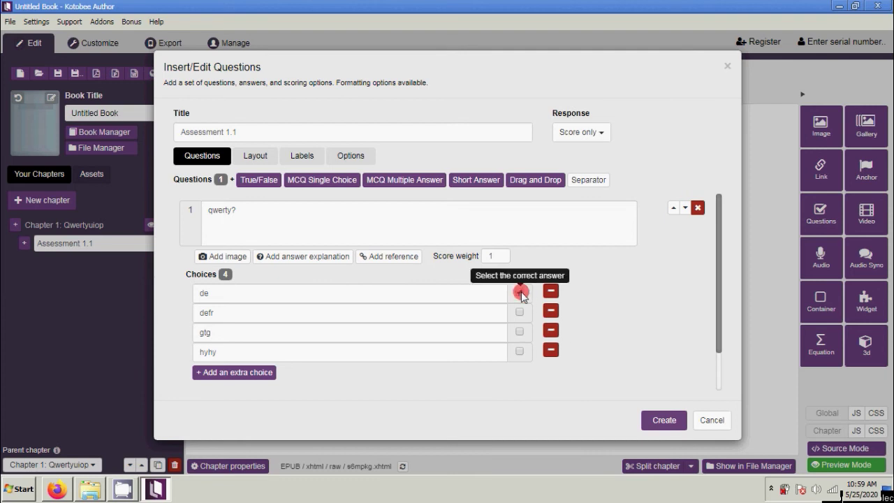
{"action": "left_click", "coordinate": [520, 353]}
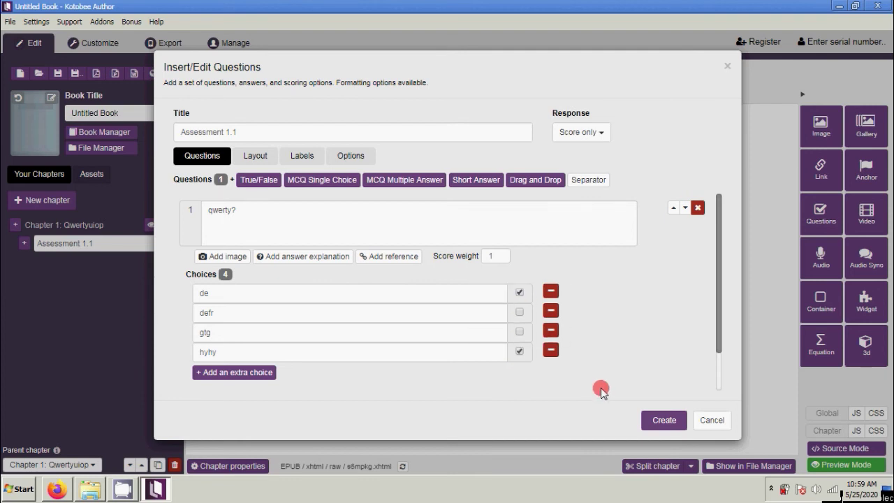
Check the number-of-questions setting in Options, then return to the question list
{"action": "left_click", "coordinate": [362, 161]}
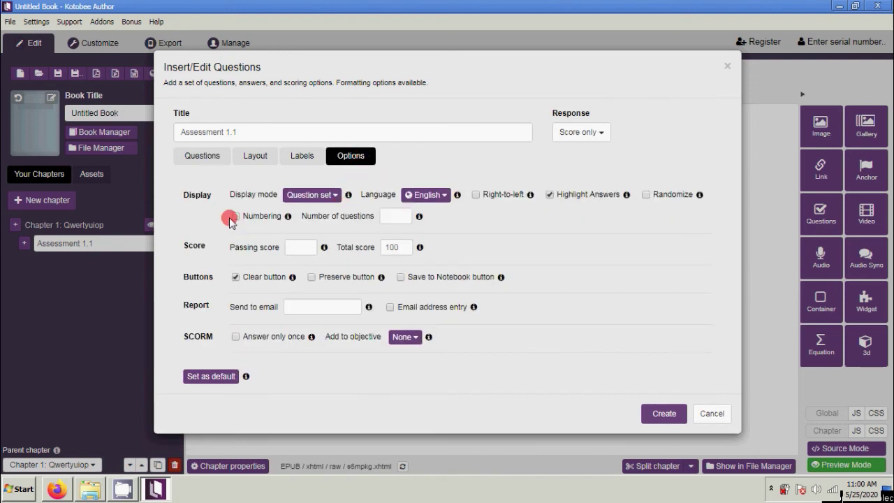
{"action": "left_click", "coordinate": [387, 216]}
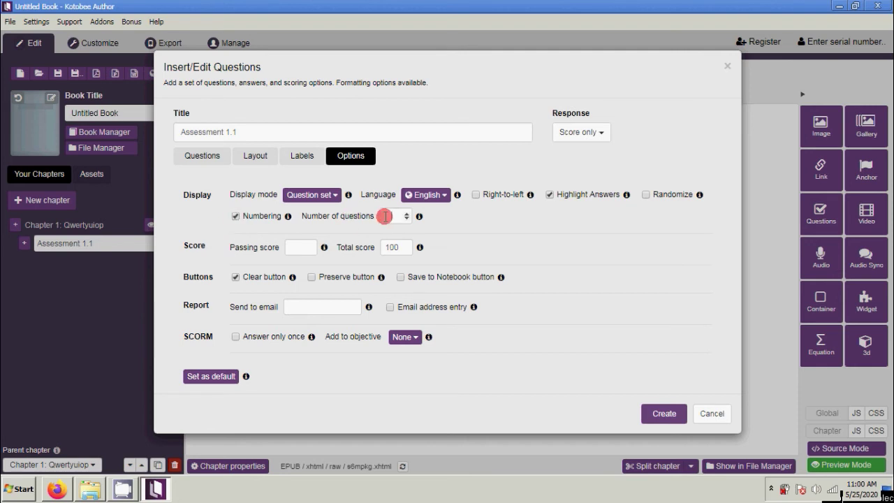
{"action": "left_click", "coordinate": [201, 155]}
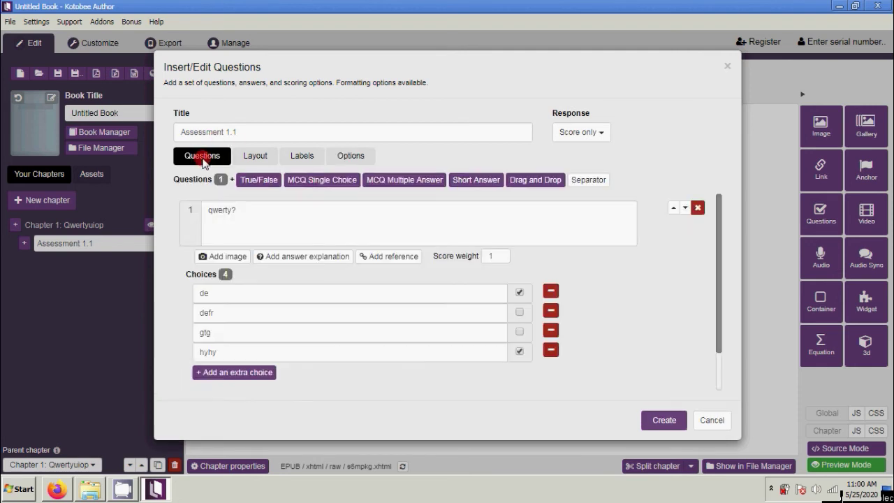
Add a second multiple-answer question with text 'swdfrgtghtht'
{"action": "left_click", "coordinate": [395, 182]}
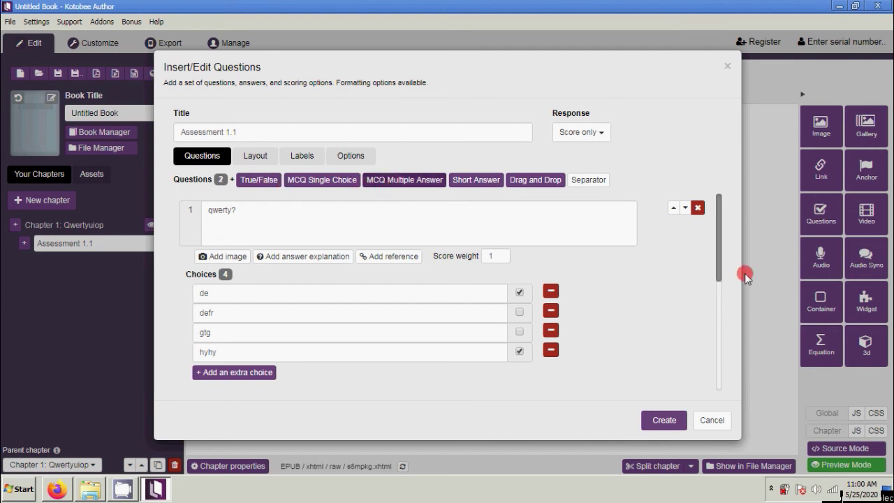
{"action": "left_click_drag", "start_coordinate": [719, 261], "coordinate": [719, 306]}
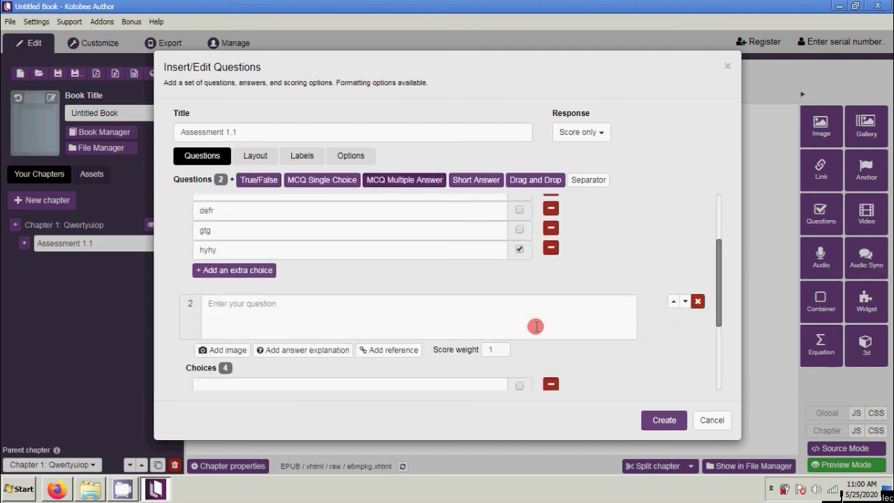
{"action": "left_click", "coordinate": [331, 314]}
{"action": "type", "text": "swdfrg"}
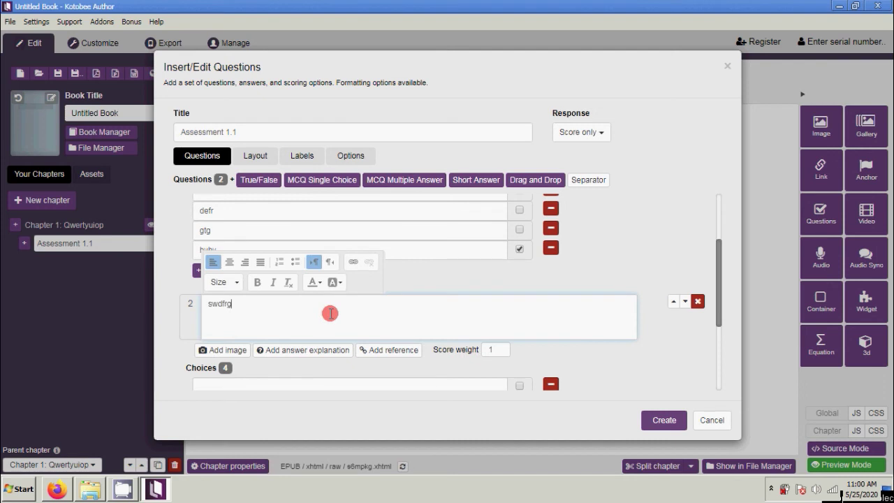
{"action": "type", "text": "tghtht?"}
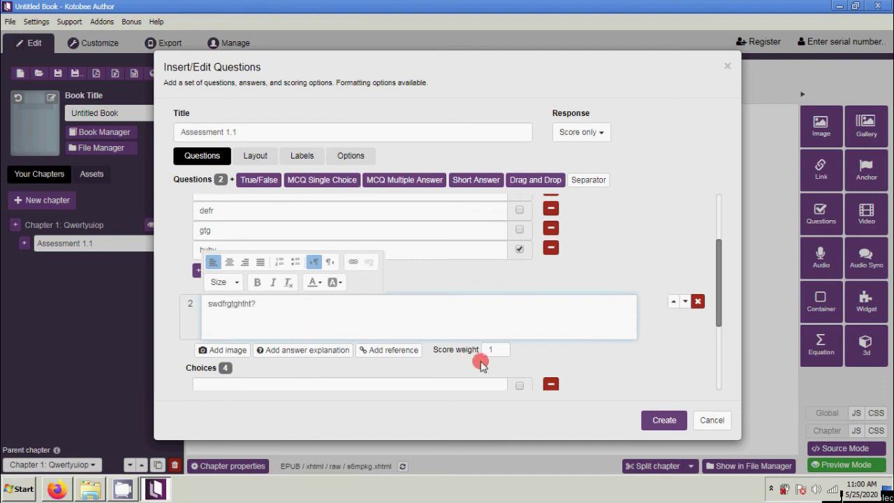
{"action": "scroll", "coordinate": [547, 360], "scroll_direction": "down", "scroll_amount": 3}
Enter the choices drt, fgvvf, gbgbg and bgb
{"action": "left_click", "coordinate": [412, 257]}
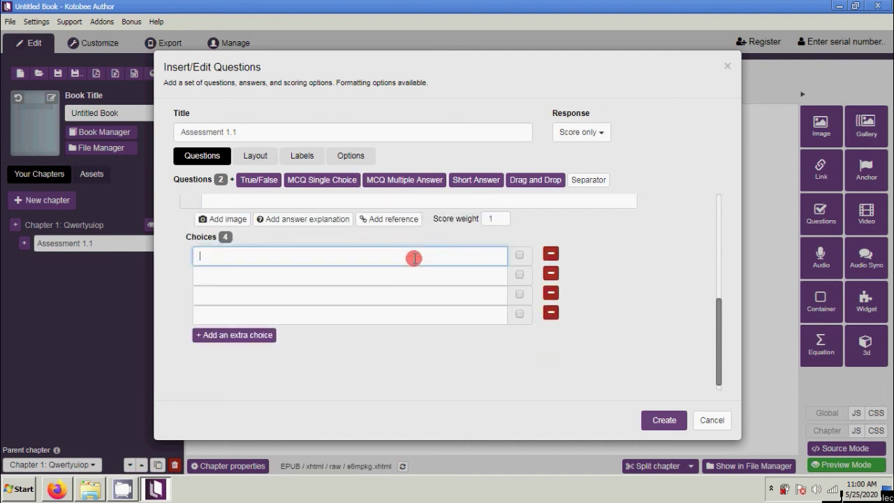
{"action": "type", "text": "drt"}
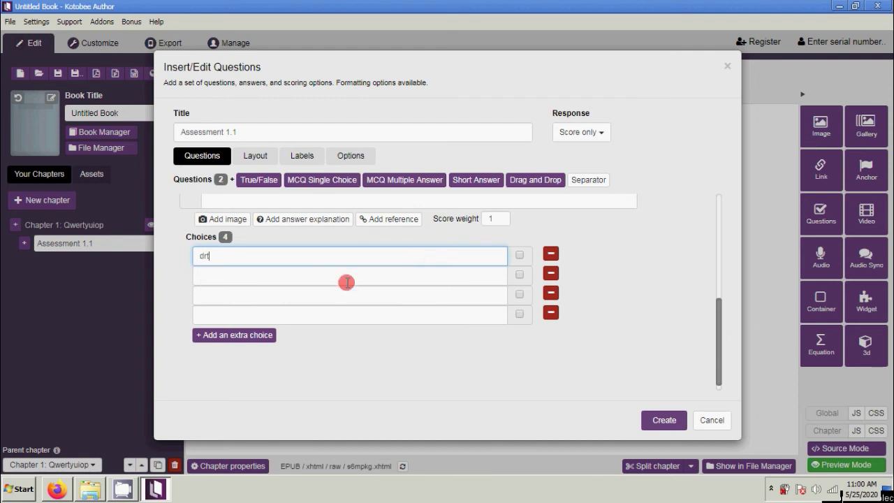
{"action": "left_click", "coordinate": [345, 279]}
{"action": "type", "text": "fgvvf"}
{"action": "left_click", "coordinate": [317, 308]}
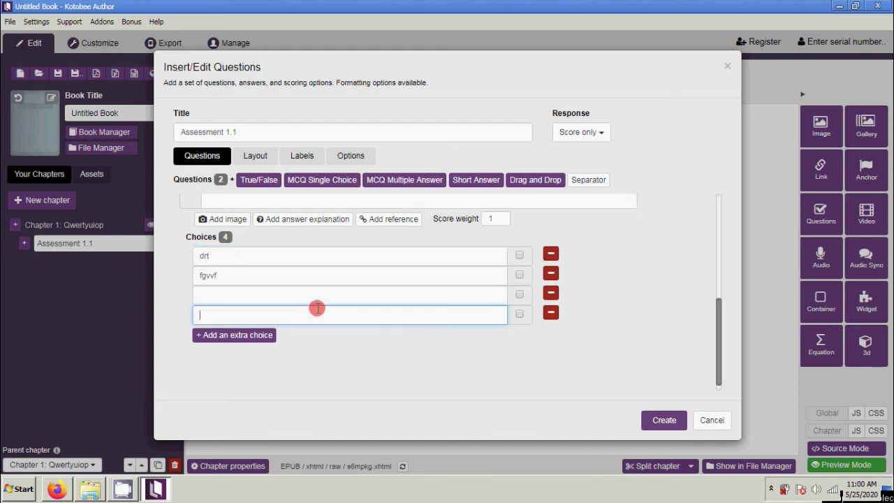
{"action": "type", "text": "bgb"}
{"action": "left_click", "coordinate": [252, 296]}
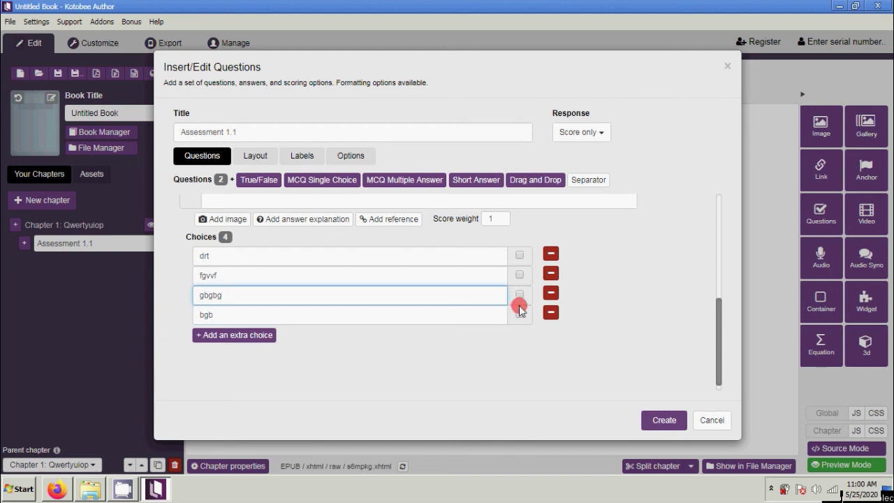
Mark drt and bgb as the correct answers
{"action": "left_click", "coordinate": [521, 256]}
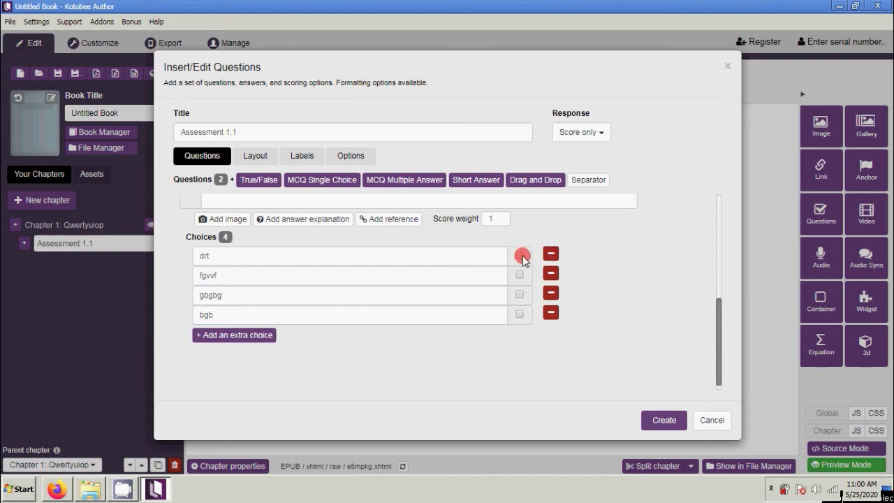
{"action": "left_click", "coordinate": [520, 314]}
{"action": "left_click", "coordinate": [521, 257]}
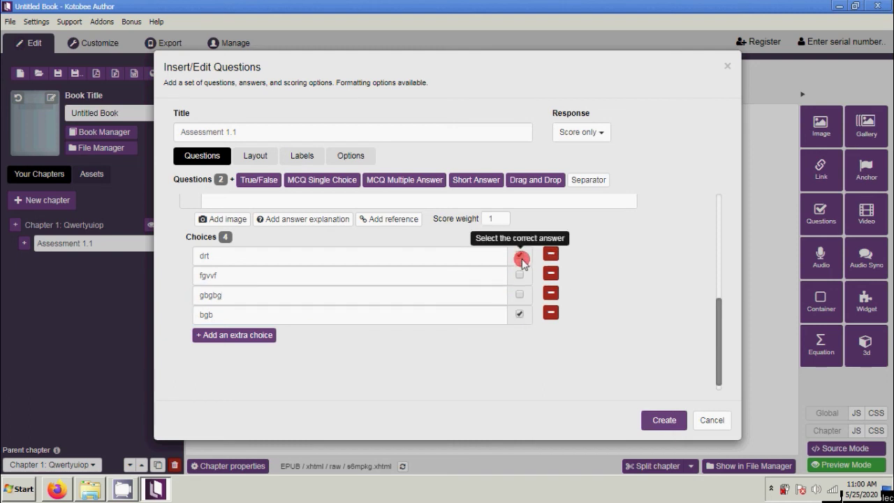
{"action": "scroll", "coordinate": [479, 389], "scroll_direction": "up", "scroll_amount": 3}
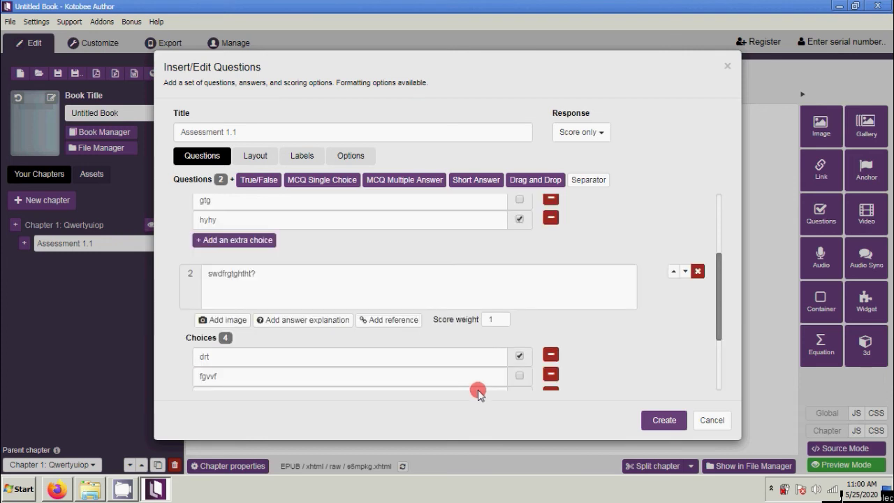
{"action": "scroll", "coordinate": [479, 394], "scroll_direction": "up", "scroll_amount": 4}
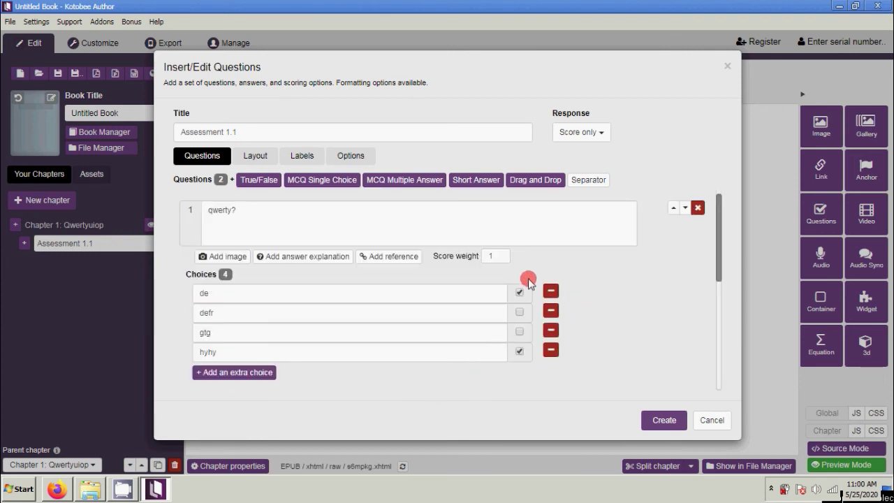
{"action": "scroll", "coordinate": [620, 304], "scroll_direction": "down", "scroll_amount": 4}
{"action": "scroll", "coordinate": [619, 305], "scroll_direction": "down", "scroll_amount": 3}
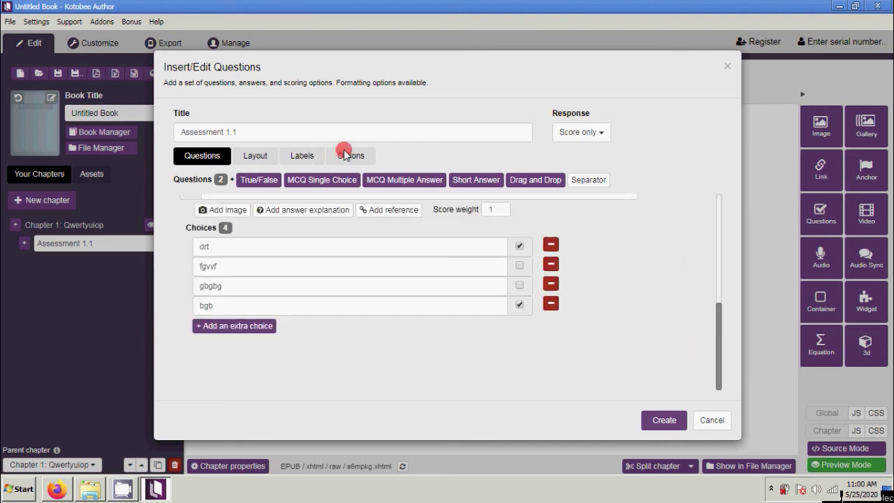
Set passing score 1 and total score 2 in Options, then create the quiz in the chapter
{"action": "left_click", "coordinate": [351, 156]}
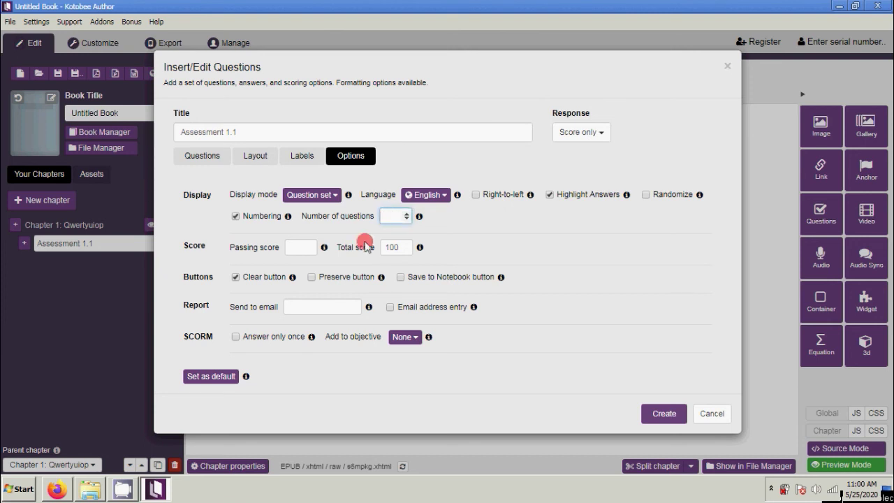
{"action": "left_click", "coordinate": [299, 248]}
{"action": "type", "text": "1"}
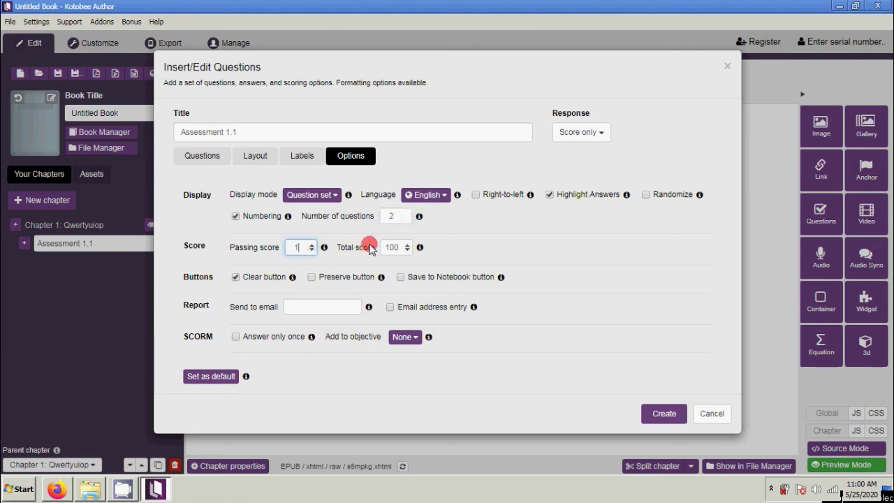
{"action": "key", "text": "Tab"}
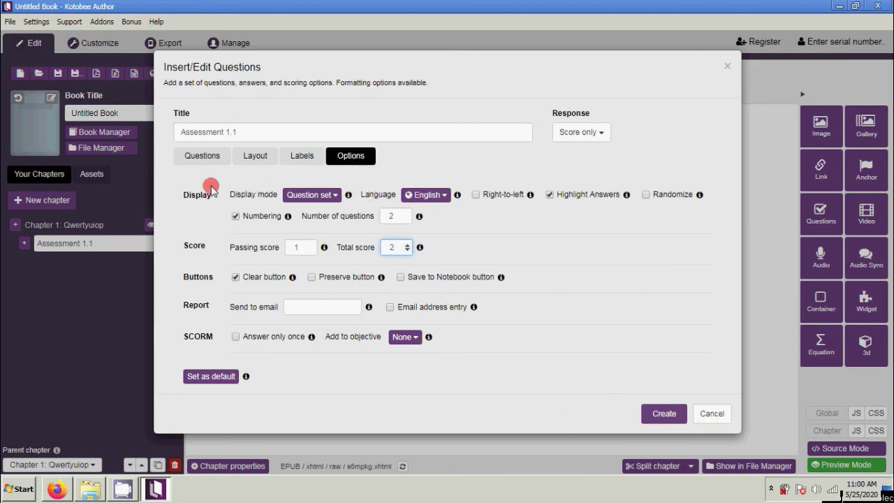
{"action": "left_click", "coordinate": [665, 415]}
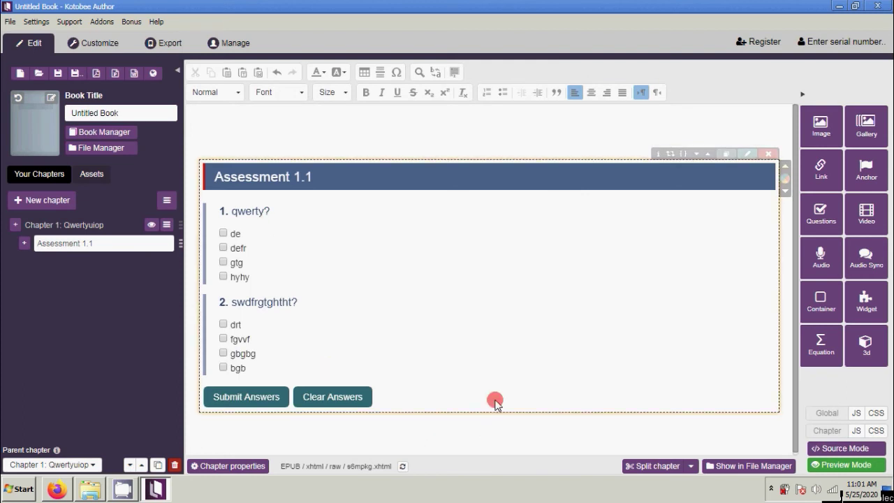
{"action": "left_click", "coordinate": [830, 466]}
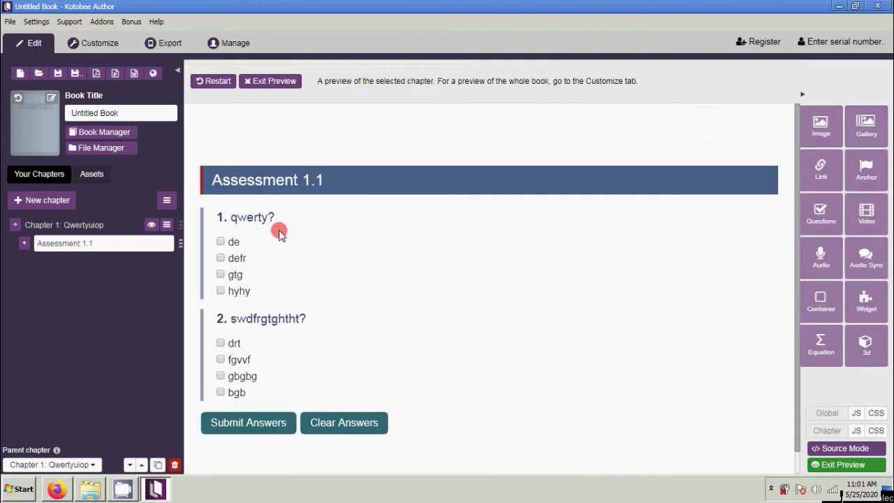
{"action": "left_click", "coordinate": [221, 243]}
{"action": "left_click", "coordinate": [220, 290]}
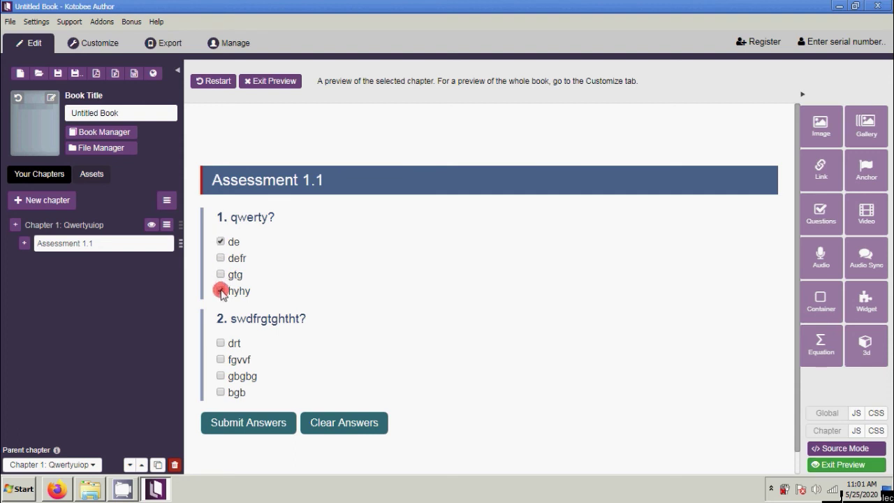
{"action": "left_click", "coordinate": [220, 343]}
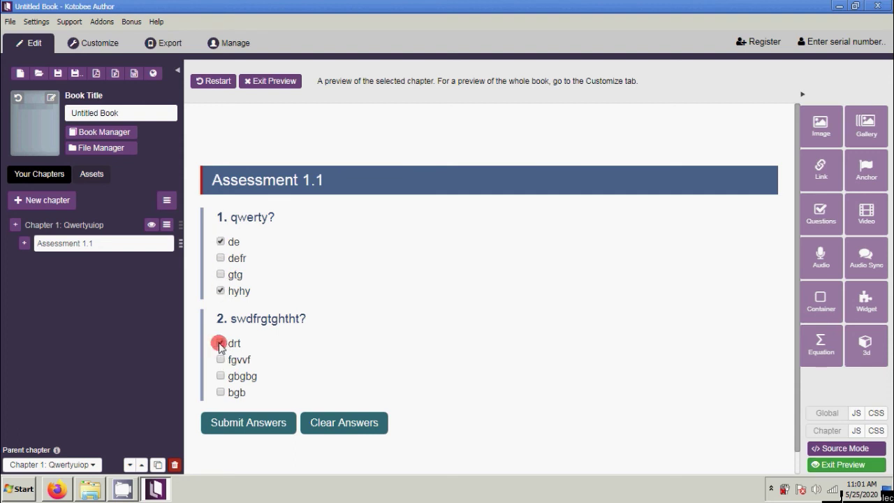
{"action": "left_click", "coordinate": [220, 393]}
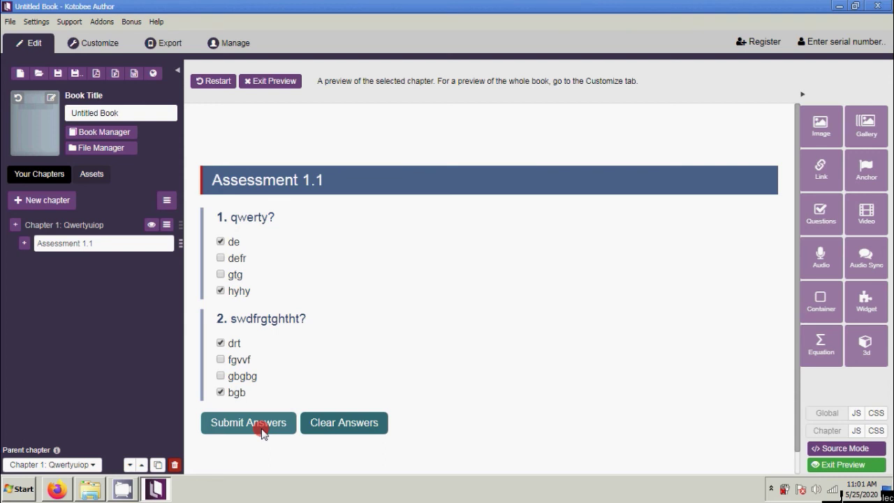
{"action": "left_click", "coordinate": [262, 428]}
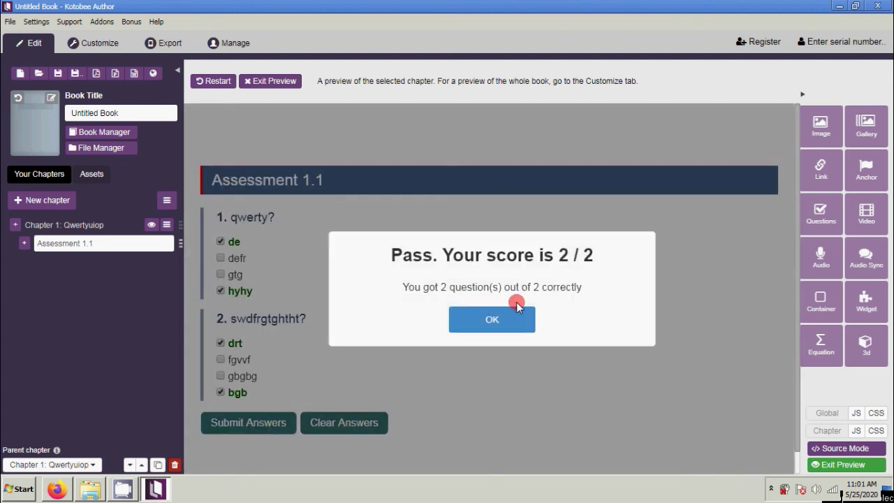
{"action": "left_click", "coordinate": [516, 307]}
{"action": "left_click", "coordinate": [333, 425]}
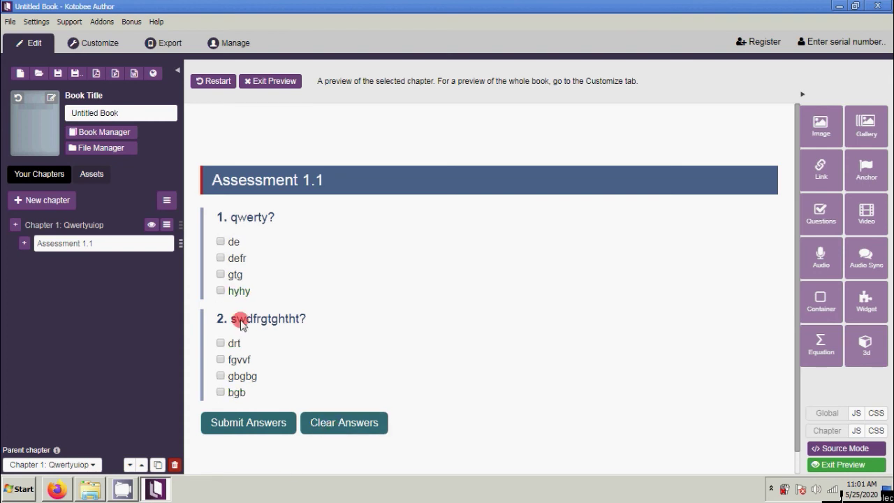
{"action": "left_click", "coordinate": [220, 242]}
{"action": "left_click", "coordinate": [221, 258]}
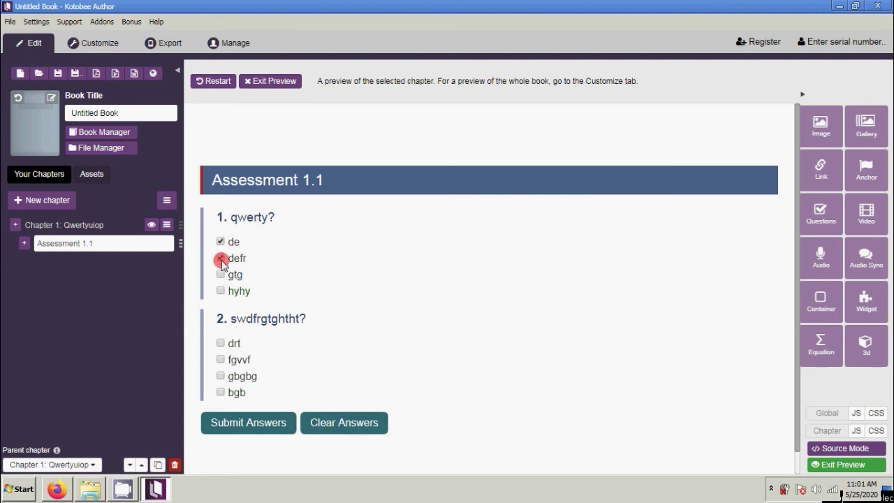
{"action": "left_click", "coordinate": [221, 392]}
{"action": "left_click", "coordinate": [262, 423]}
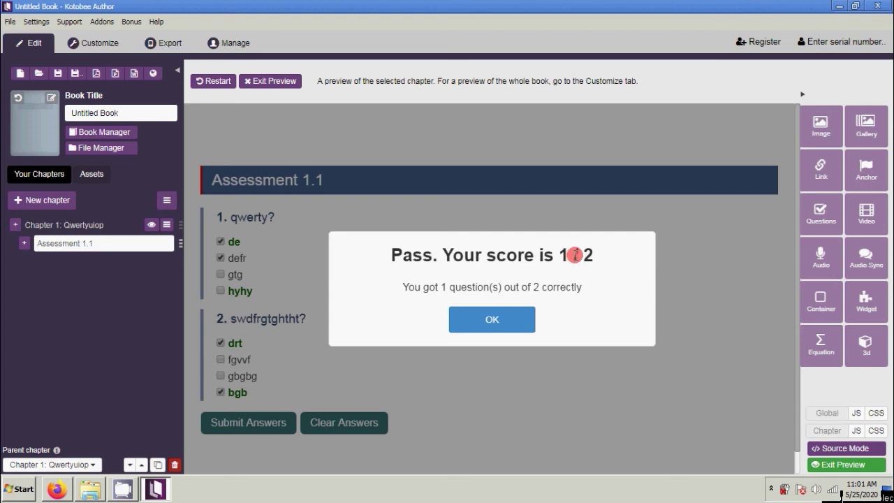
{"action": "left_click", "coordinate": [501, 318]}
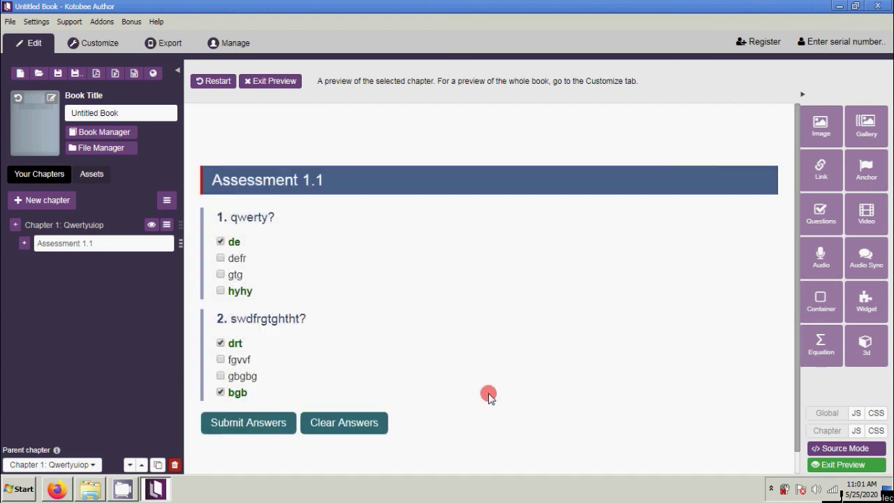
{"action": "left_click", "coordinate": [825, 466]}
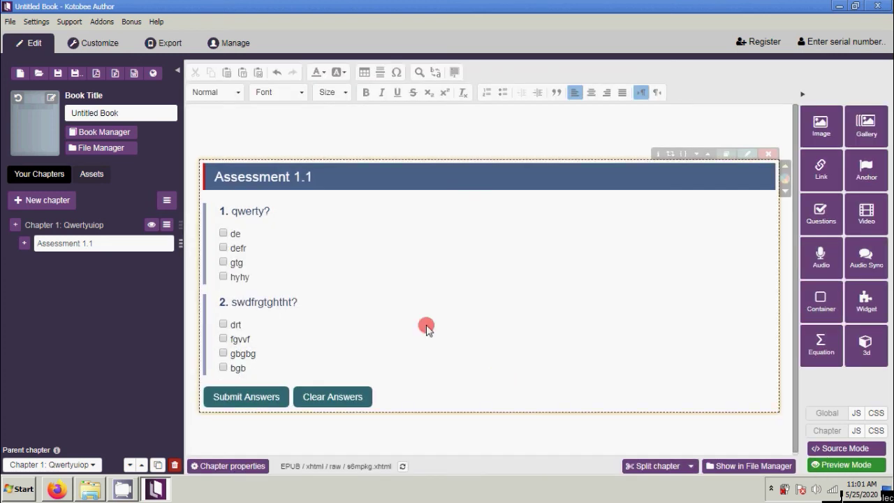
In the Customize phone preview, open the Assessment 1.1 page from the table of contents
{"action": "left_click", "coordinate": [94, 43]}
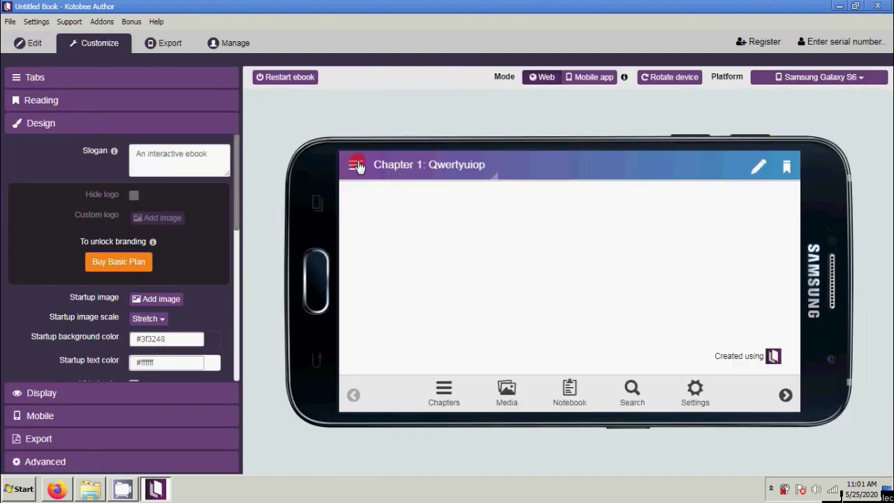
{"action": "left_click", "coordinate": [357, 165]}
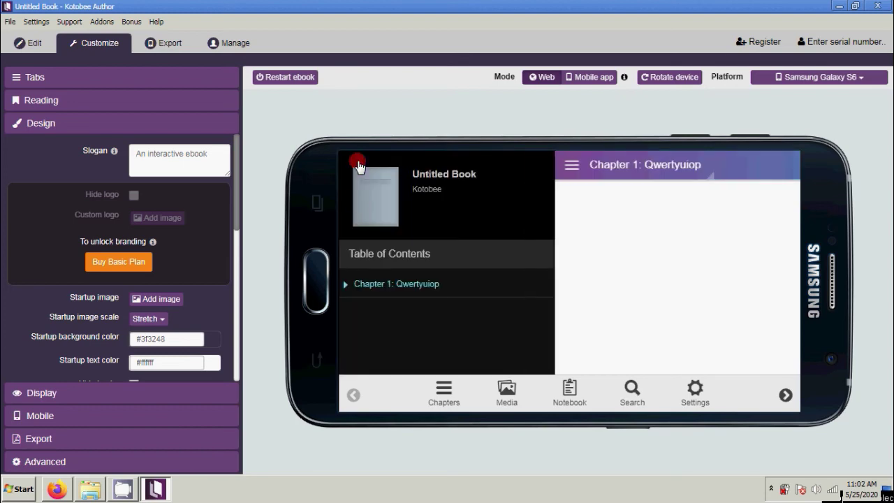
{"action": "left_click", "coordinate": [344, 285]}
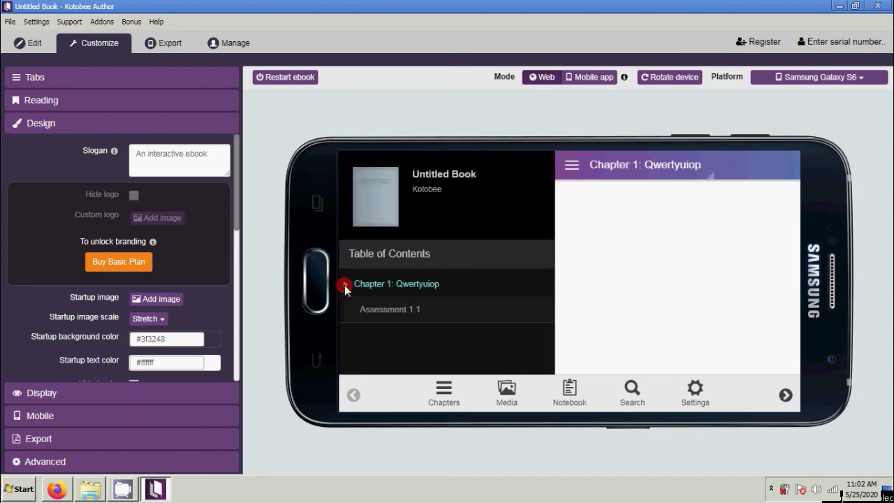
{"action": "left_click", "coordinate": [401, 316]}
{"action": "scroll", "coordinate": [404, 308], "scroll_direction": "down", "scroll_amount": 1}
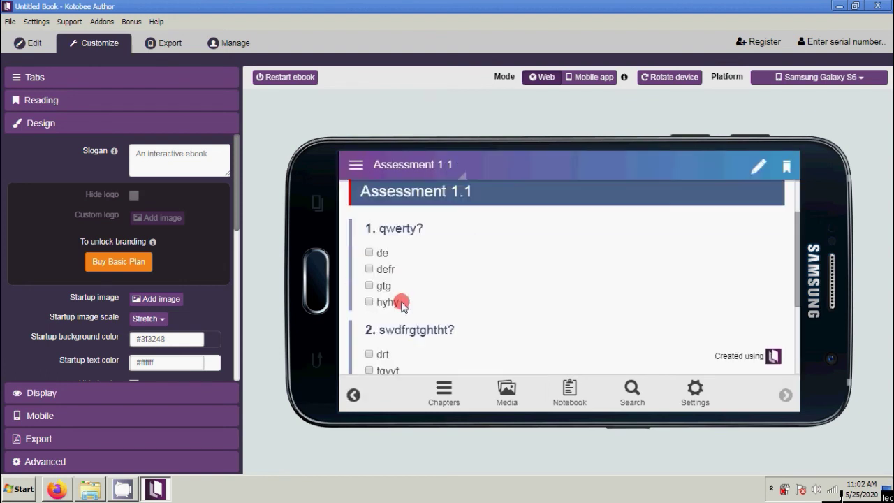
Tick de and hyhy plus question 2 answers, take the Pass 1 / 2 score, and return to Edit
{"action": "left_click", "coordinate": [383, 257]}
{"action": "left_click", "coordinate": [384, 307]}
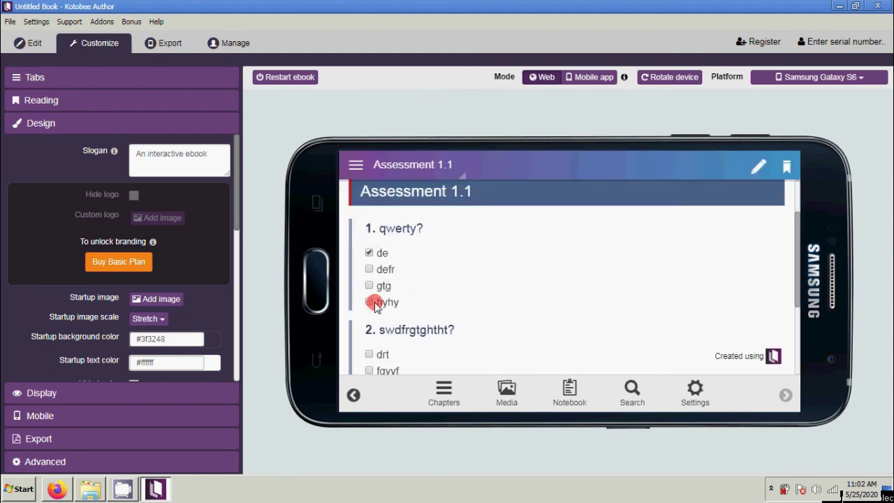
{"action": "scroll", "coordinate": [385, 308], "scroll_direction": "down", "scroll_amount": 2}
{"action": "left_click", "coordinate": [369, 254]}
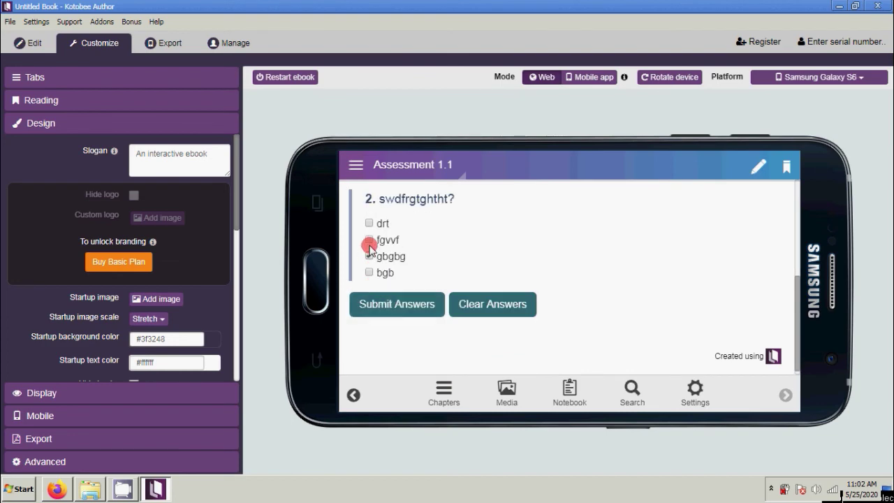
{"action": "left_click", "coordinate": [369, 223]}
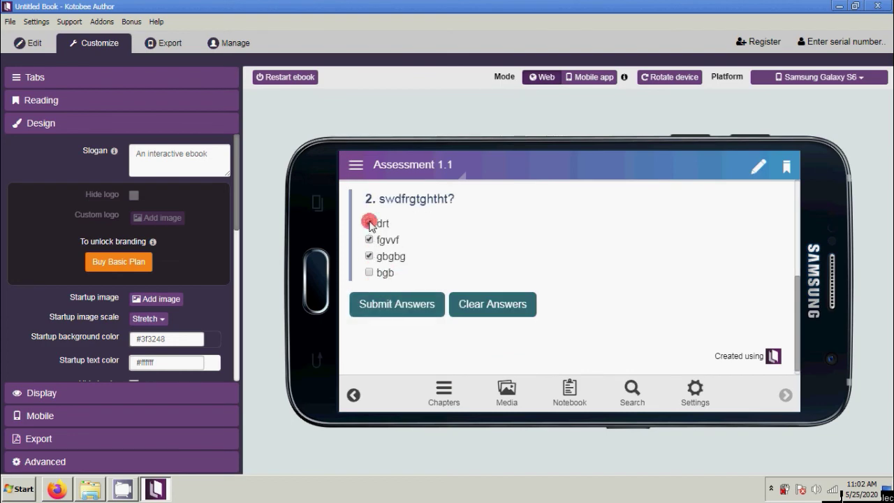
{"action": "left_click", "coordinate": [368, 223]}
{"action": "left_click", "coordinate": [369, 222]}
{"action": "left_click", "coordinate": [369, 271]}
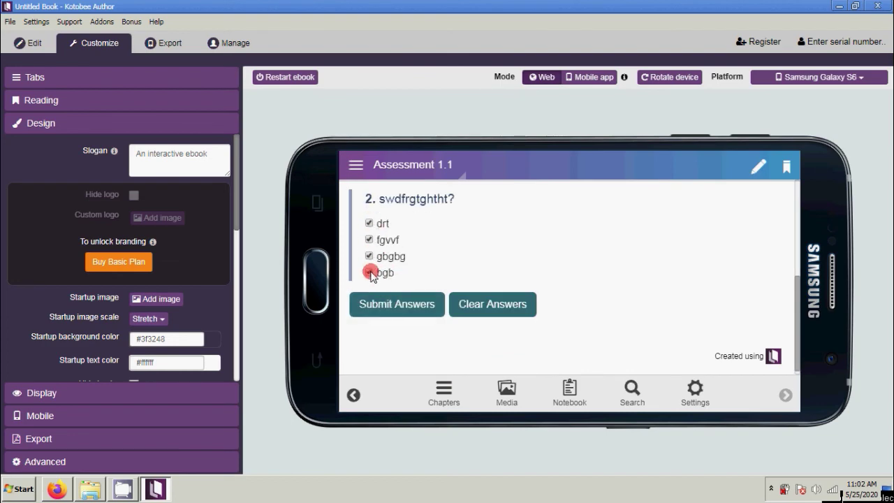
{"action": "left_click", "coordinate": [404, 306]}
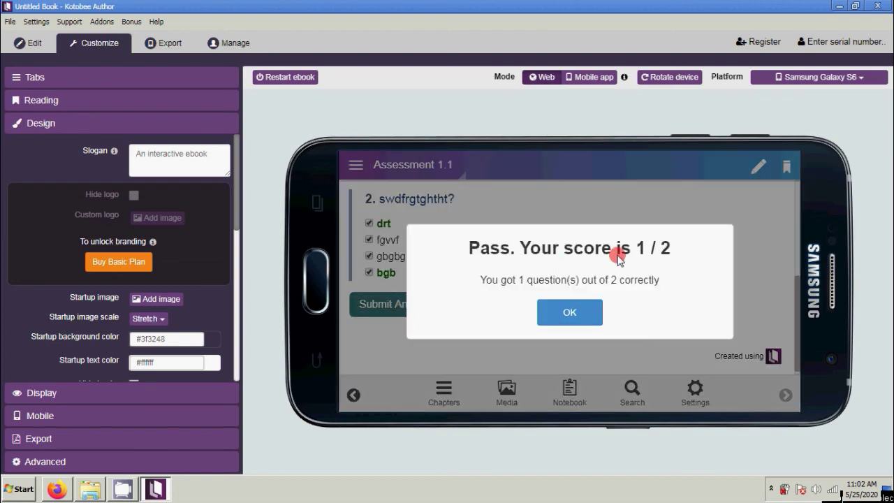
{"action": "left_click", "coordinate": [576, 313]}
{"action": "left_click", "coordinate": [32, 45]}
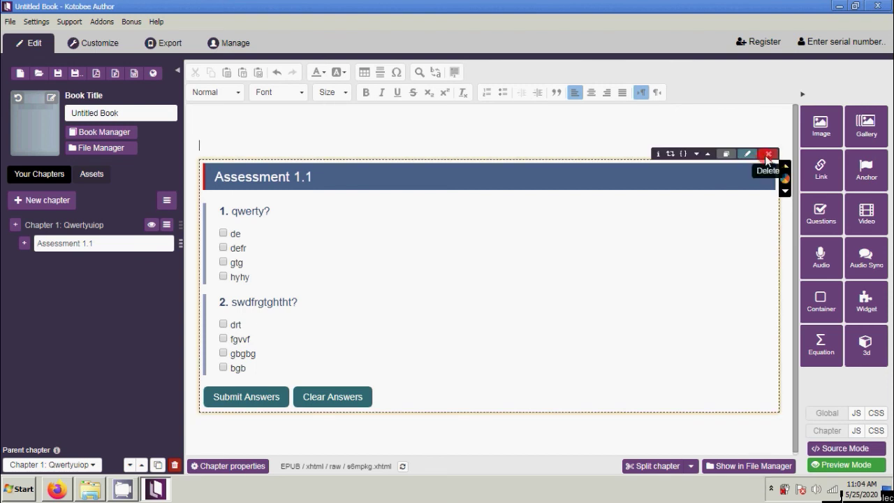
{"action": "left_click", "coordinate": [365, 128]}
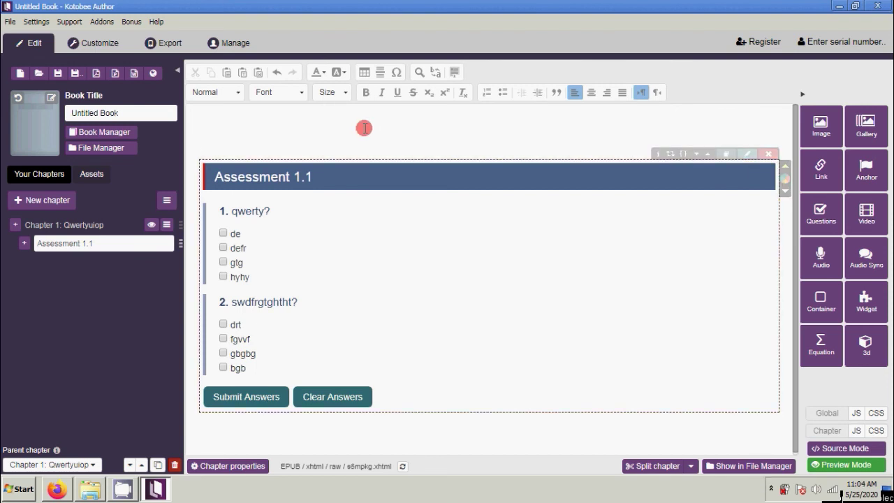
{"action": "left_click", "coordinate": [278, 132]}
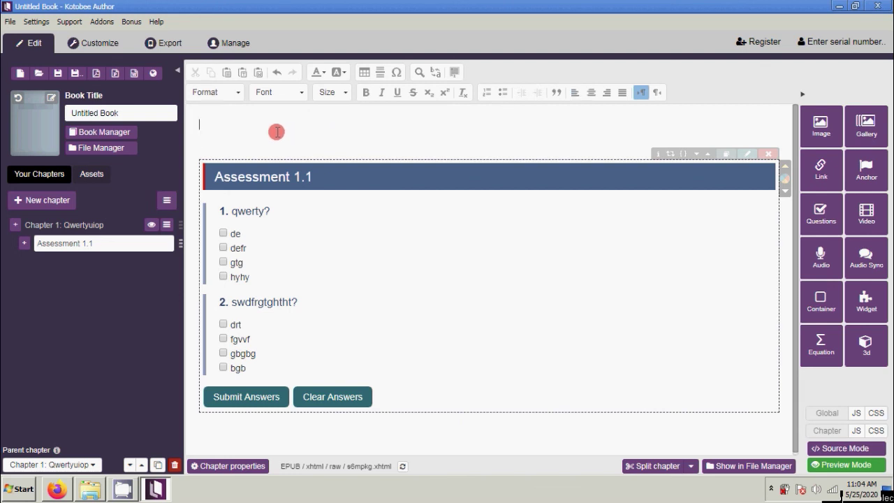
{"action": "left_click", "coordinate": [251, 135]}
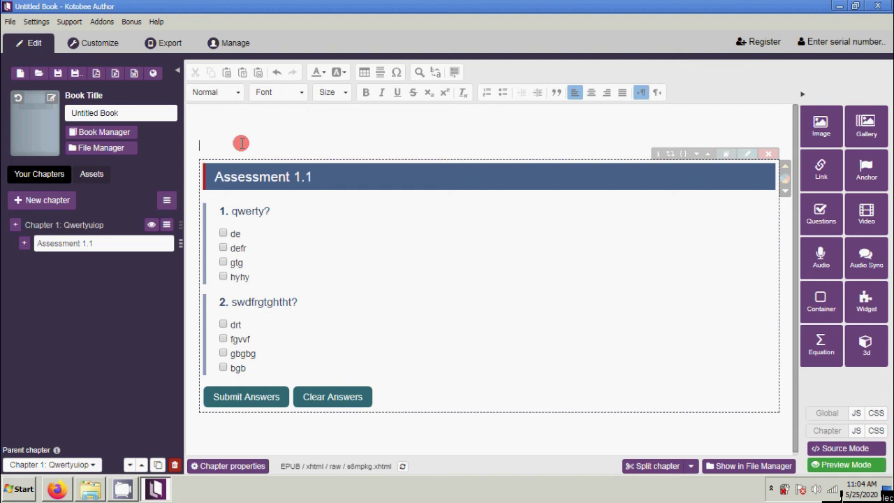
Save the book as CookeryNCII.kpub2 in the Pictures cookery folder via Save as
{"action": "left_click", "coordinate": [11, 22]}
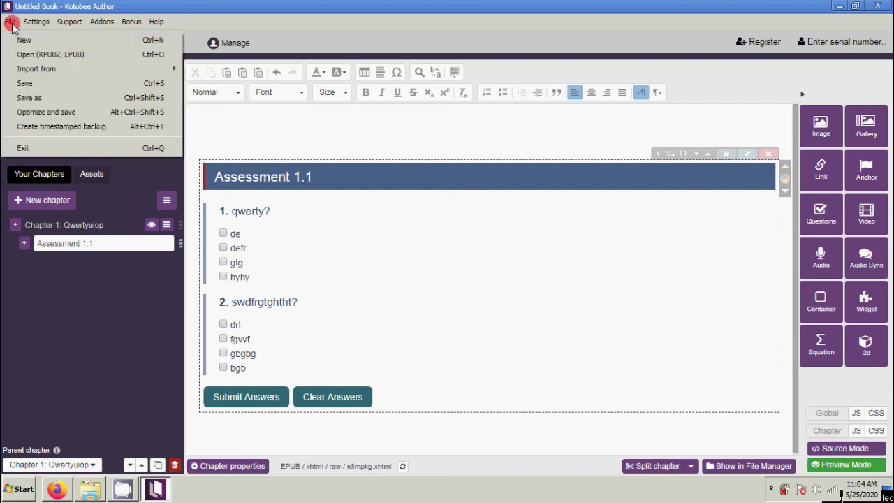
{"action": "left_click", "coordinate": [66, 98]}
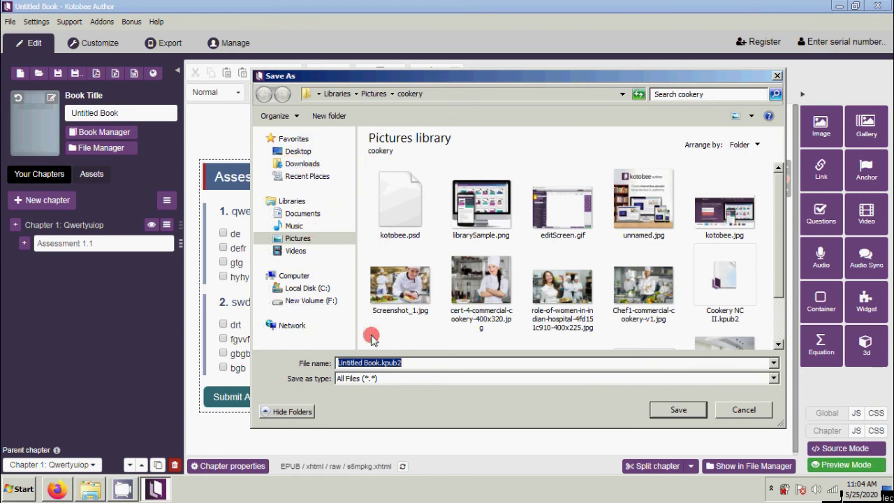
{"action": "left_click", "coordinate": [387, 363]}
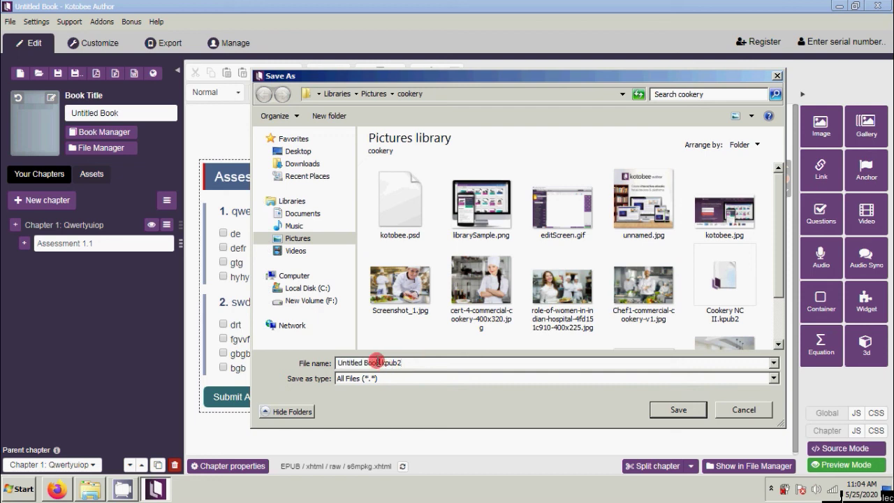
{"action": "left_click_drag", "start_coordinate": [380, 362], "coordinate": [338, 363]}
{"action": "type", "text": "CookeryNCII"}
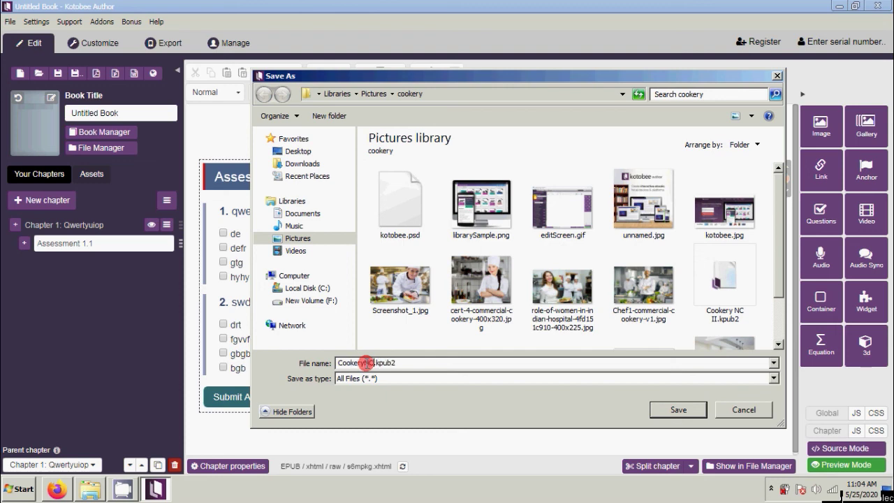
{"action": "left_click", "coordinate": [669, 411]}
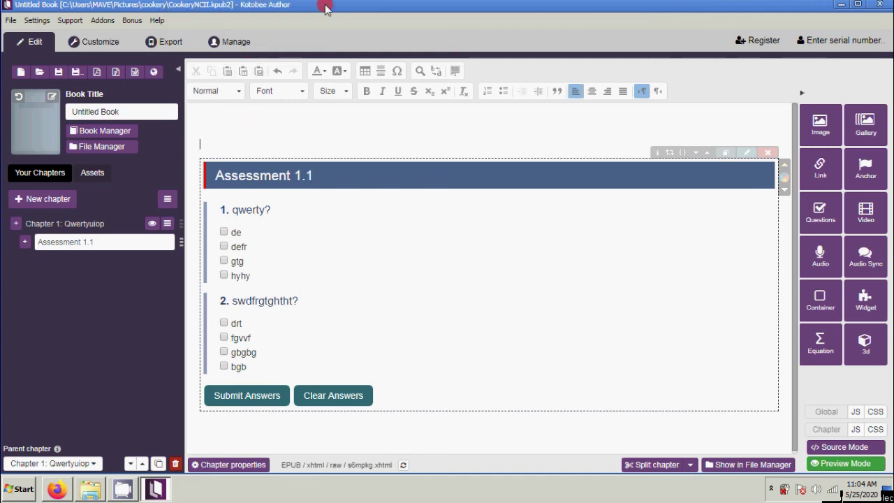
Open CookeryNCII.kpub2 from Pictures > cookery in Kotobee Reader
{"action": "mouse_move", "coordinate": [202, 17]}
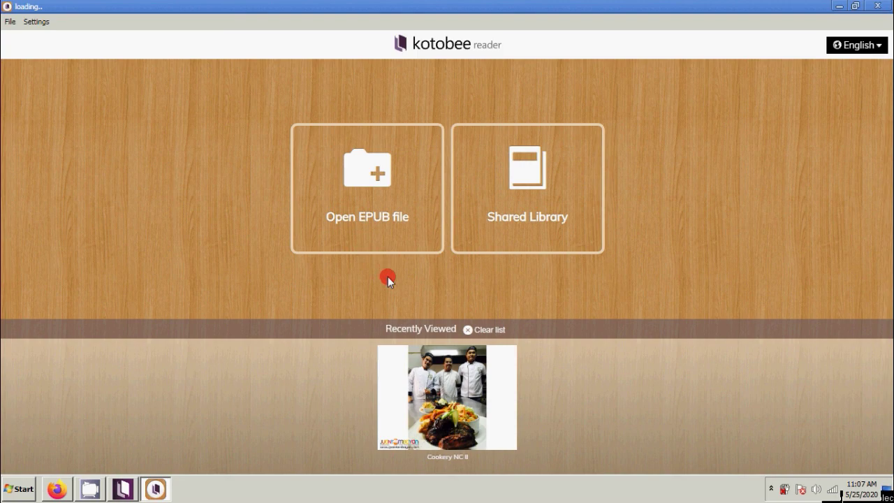
{"action": "left_click", "coordinate": [381, 220]}
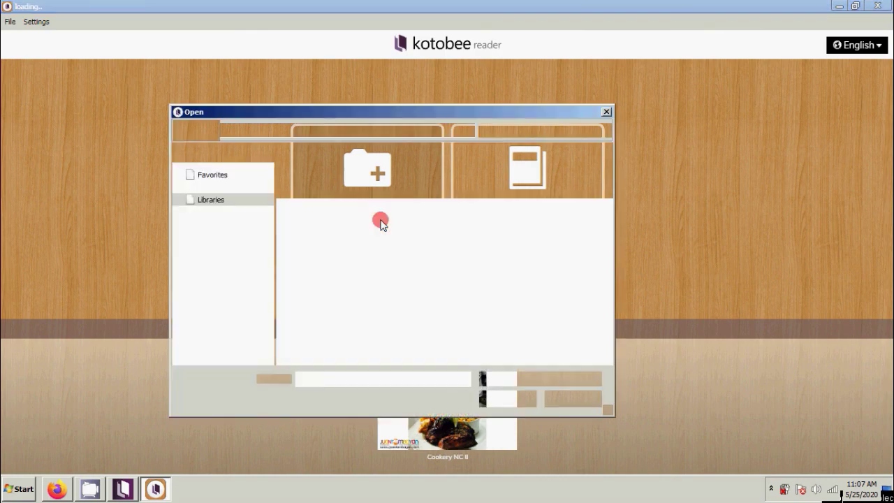
{"action": "left_click_drag", "start_coordinate": [359, 118], "coordinate": [374, 110]}
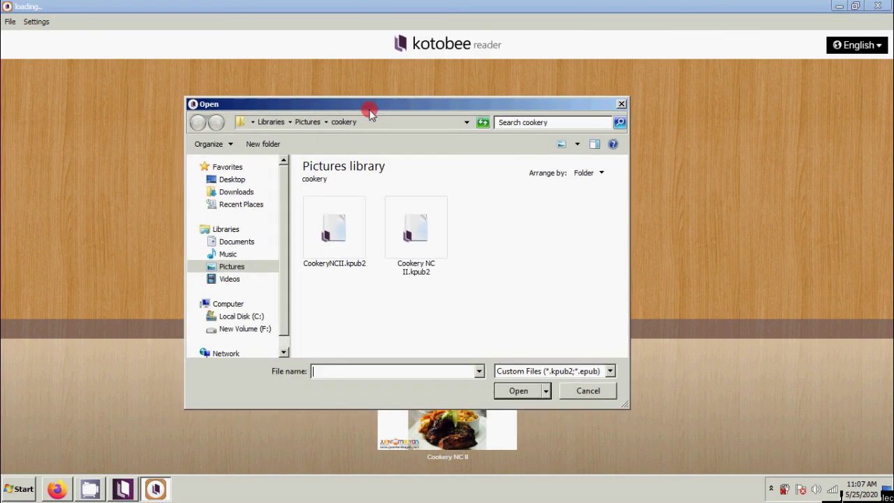
{"action": "left_click", "coordinate": [233, 267]}
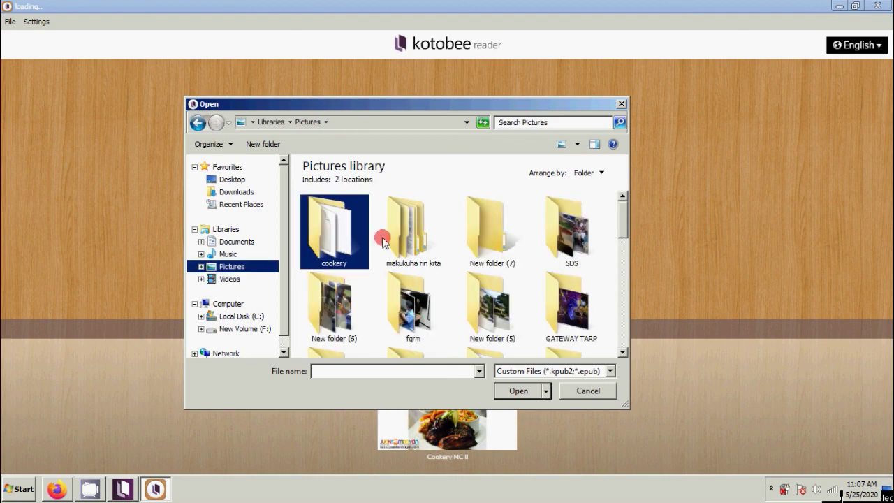
{"action": "double_click", "coordinate": [340, 235]}
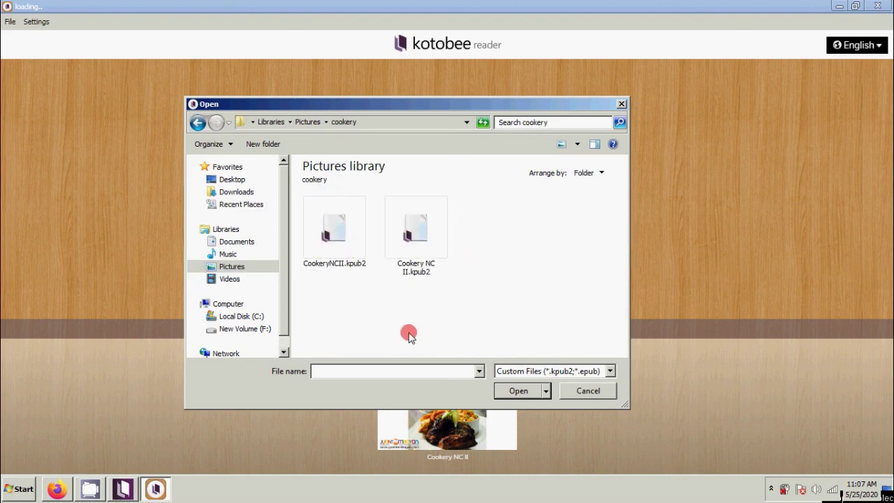
{"action": "left_click", "coordinate": [327, 266]}
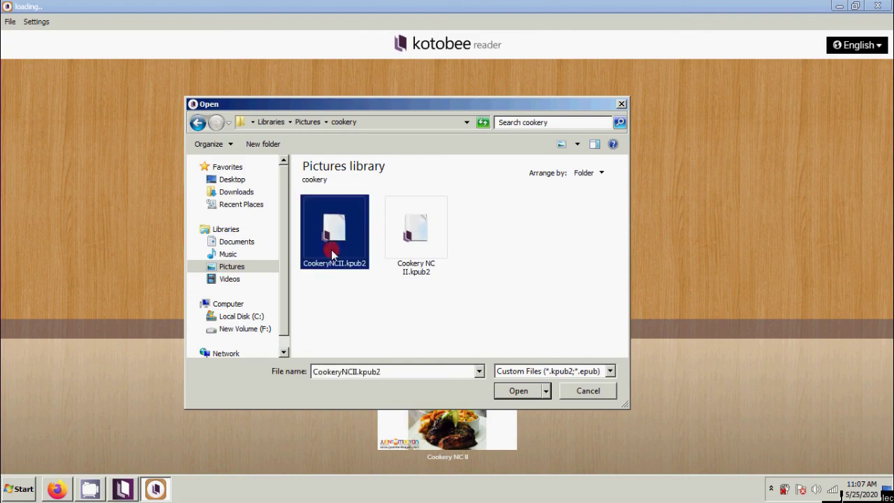
{"action": "left_click", "coordinate": [520, 393]}
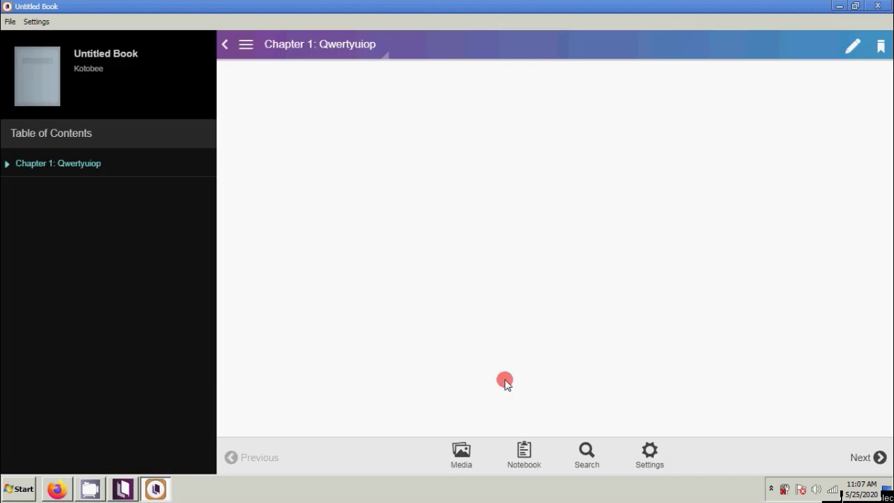
Expand Chapter 1 in the contents and open the Assessment 1.1 quiz page
{"action": "left_click", "coordinate": [9, 166]}
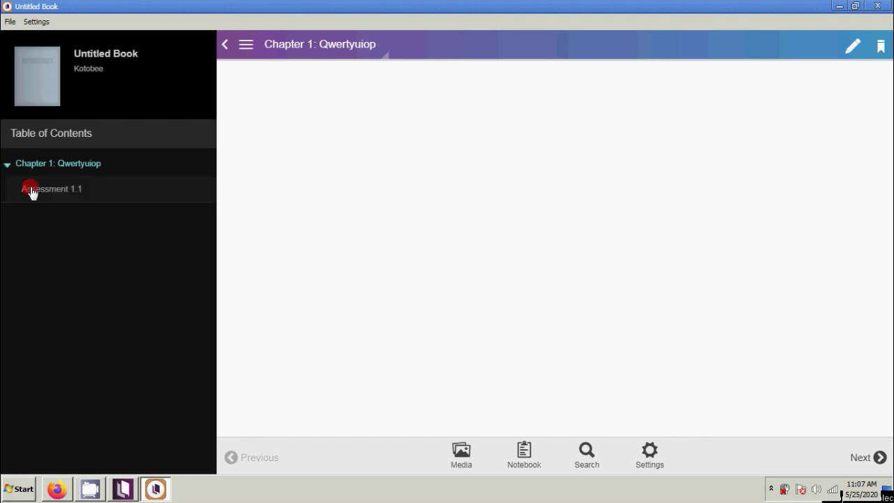
{"action": "left_click", "coordinate": [46, 193]}
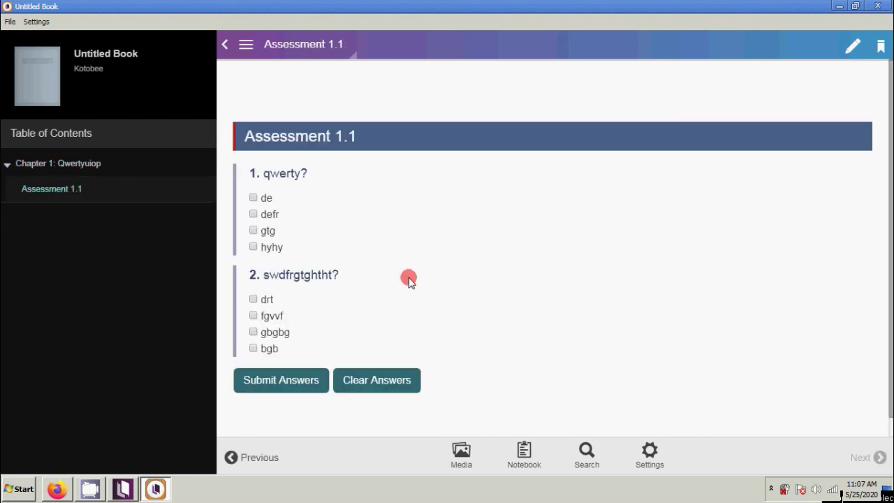